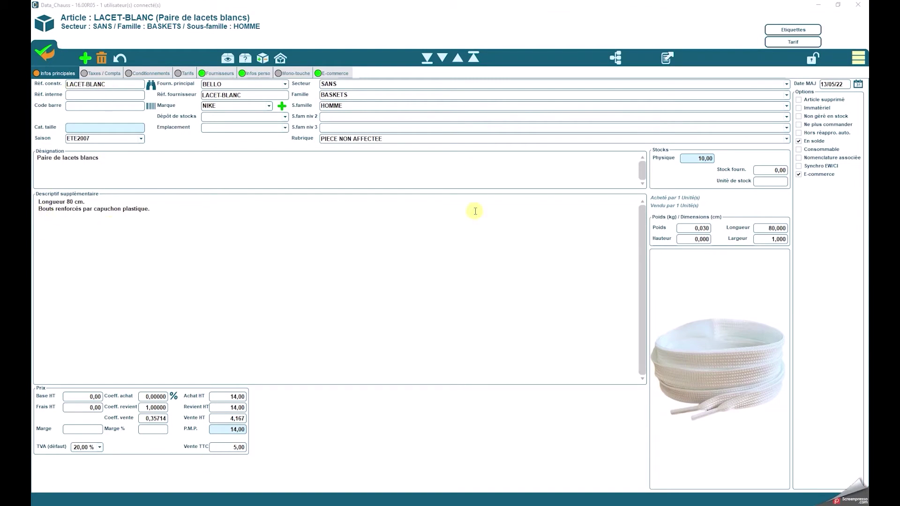
Open the article export of the e-commerce module and search the articles for LACET
{"action": "left_click", "coordinate": [800, 142]}
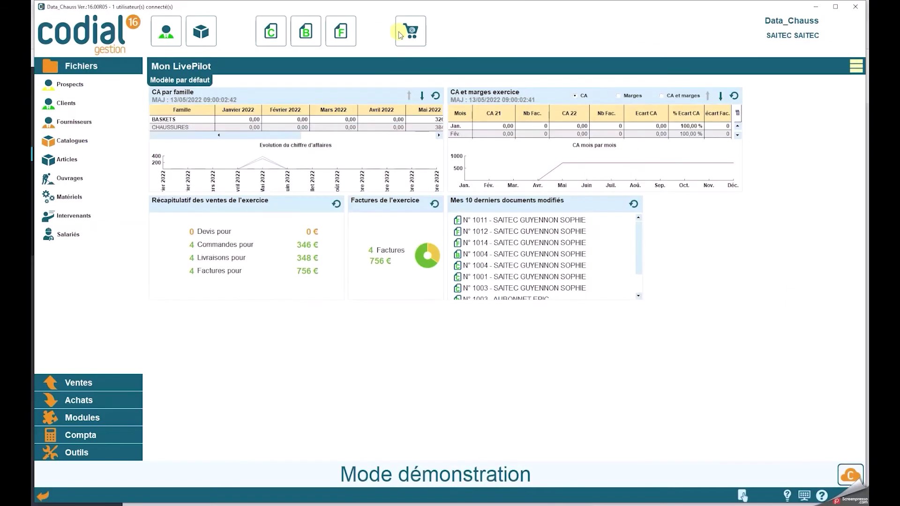
{"action": "left_click", "coordinate": [399, 32]}
{"action": "left_click", "coordinate": [377, 256]}
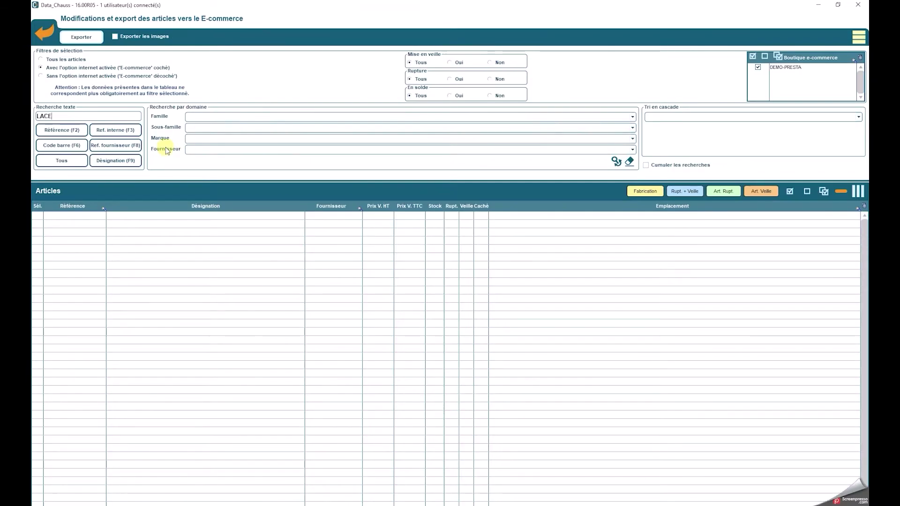
{"action": "type", "text": "LACET"}
{"action": "key", "text": "Return"}
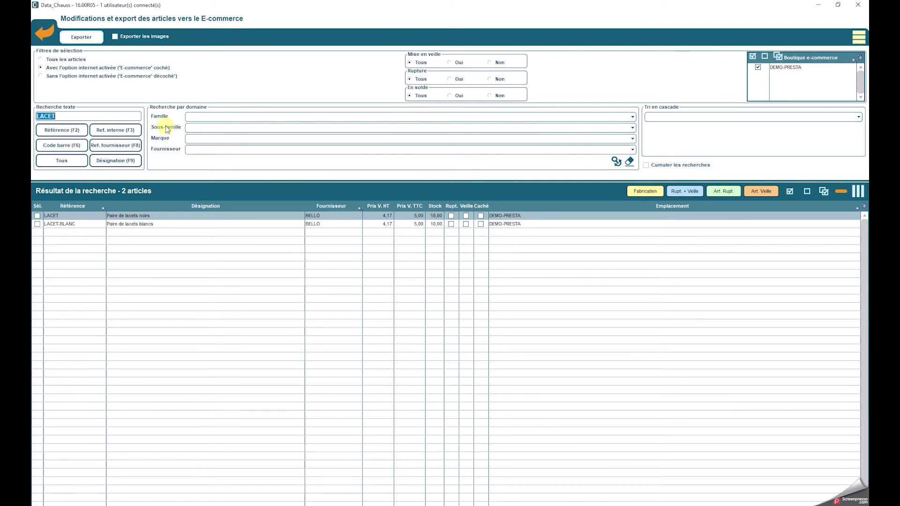
Export the LACET-BLANC article with its images to the DEMO-PRESTA shop
{"action": "left_click", "coordinate": [37, 225]}
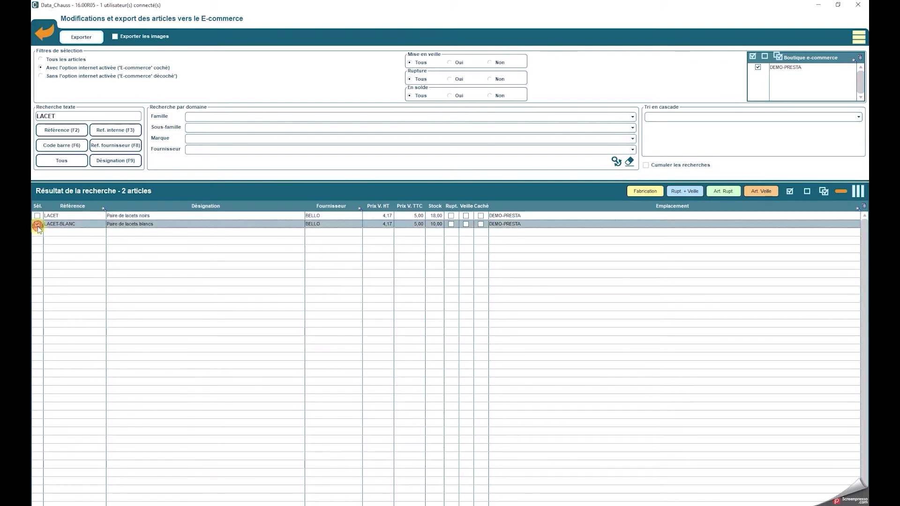
{"action": "left_click", "coordinate": [115, 37]}
{"action": "left_click", "coordinate": [82, 37]}
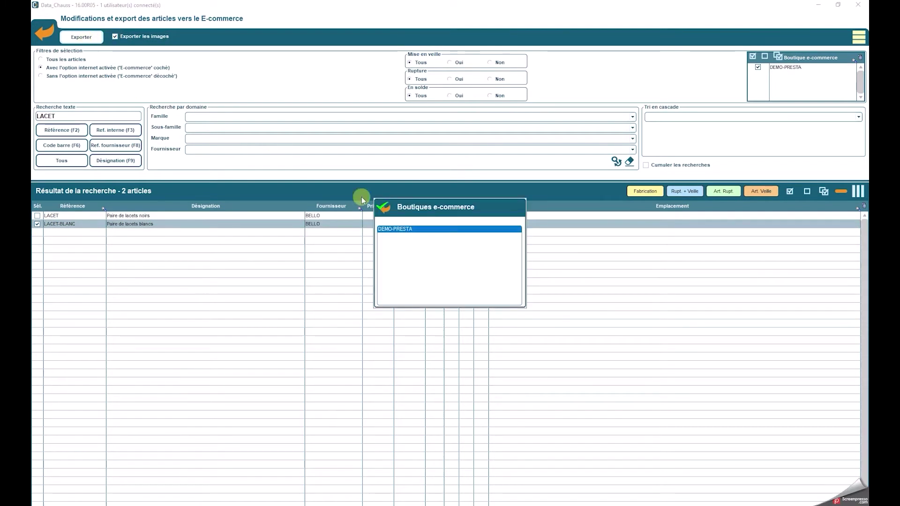
{"action": "left_click", "coordinate": [428, 276]}
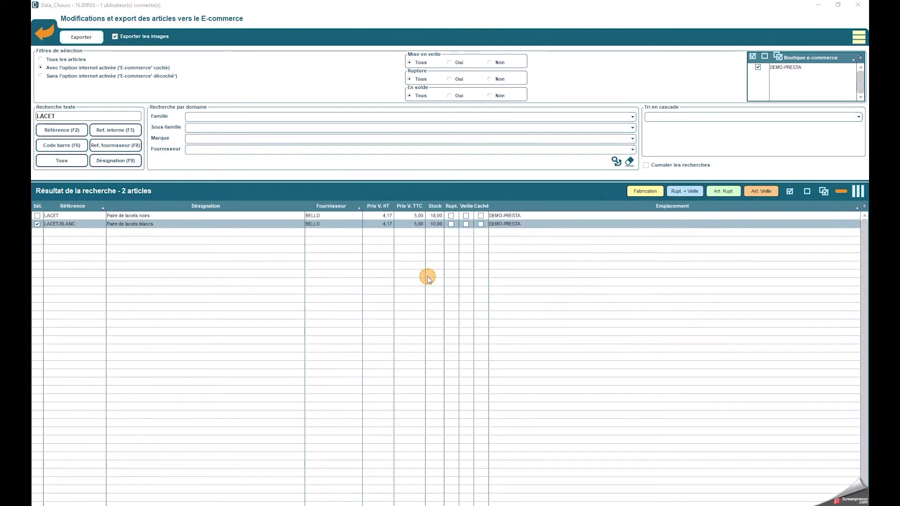
{"action": "left_click", "coordinate": [426, 276]}
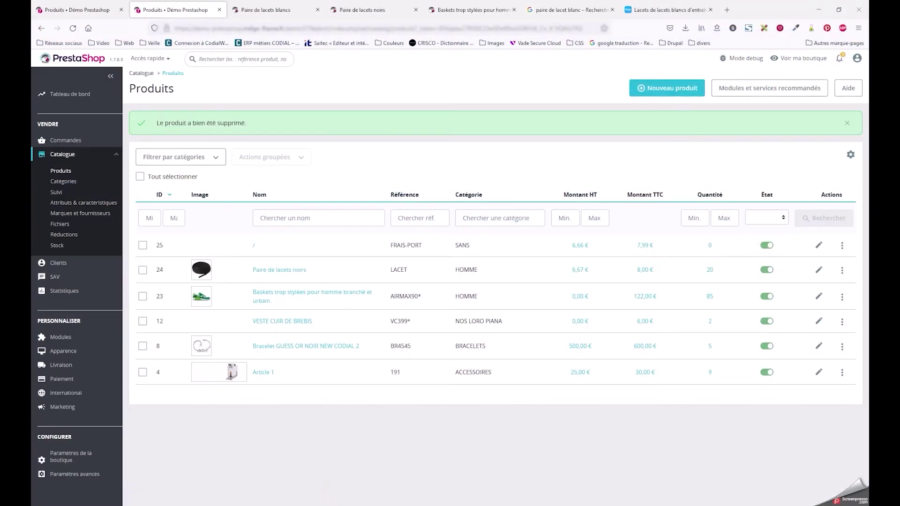
Switch to PrestaShop, refresh the product list and examine the exported details of Paire de lacets blancs
{"action": "key", "text": "F5"}
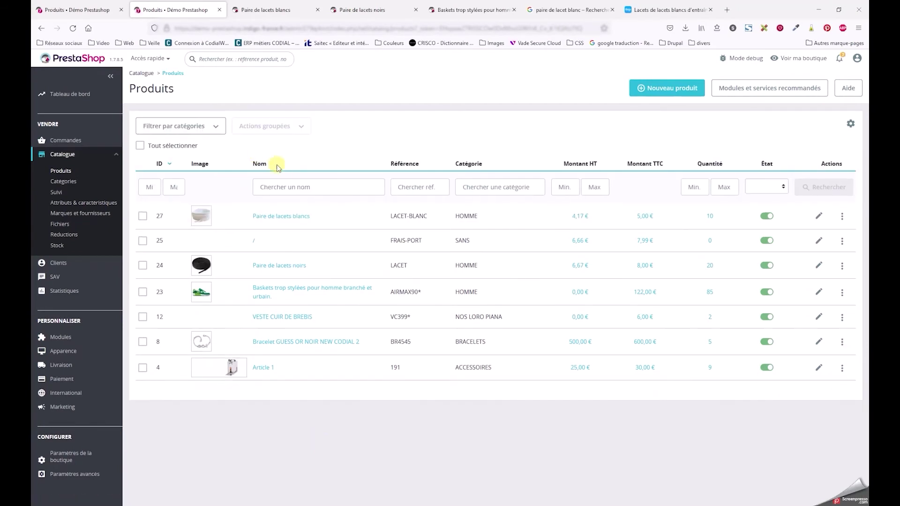
{"action": "left_click", "coordinate": [307, 215]}
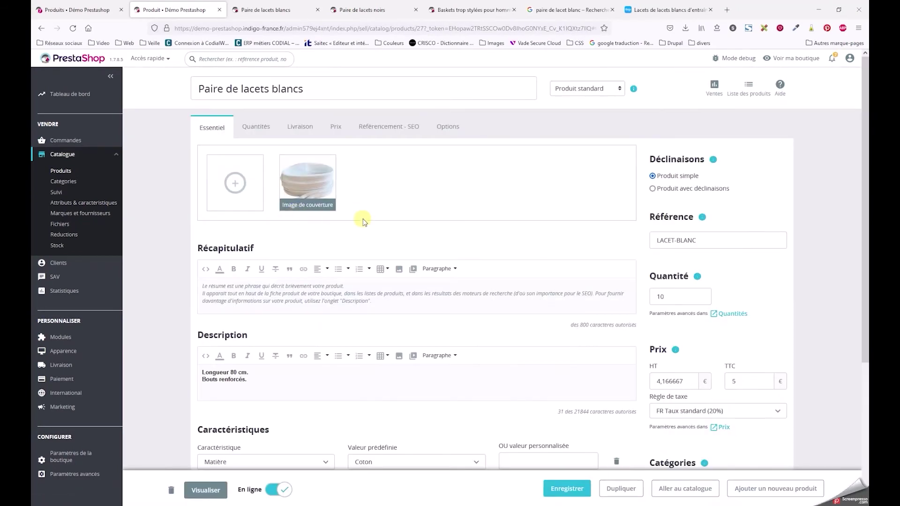
{"action": "scroll", "coordinate": [369, 215], "scroll_direction": "down", "scroll_amount": 1}
{"action": "scroll", "coordinate": [370, 215], "scroll_direction": "down", "scroll_amount": 3}
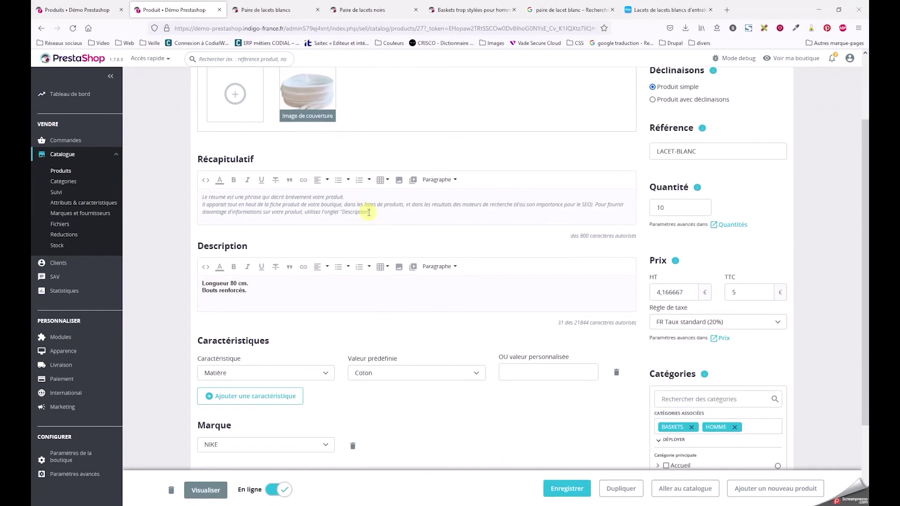
{"action": "scroll", "coordinate": [369, 214], "scroll_direction": "down", "scroll_amount": 4}
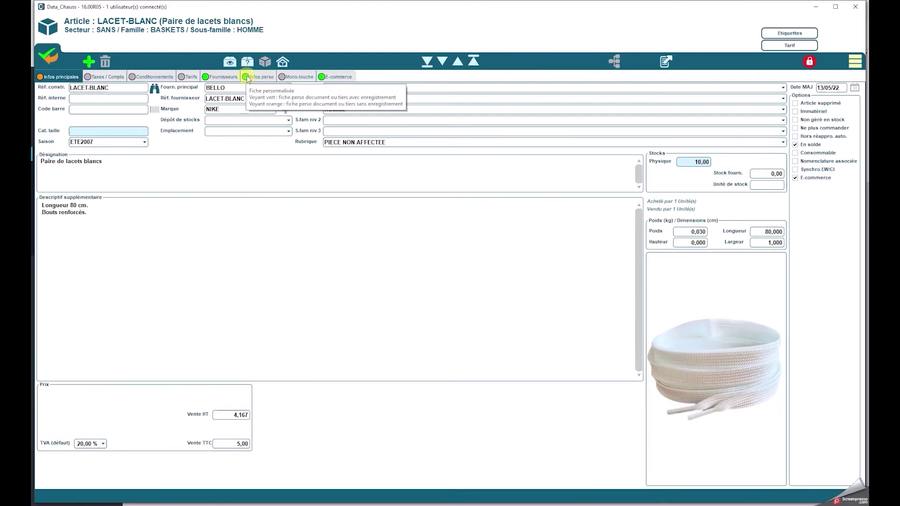
Switch back to Codial, unlock the LACET-BLANC article and set its custom Matière field to Coton bio
{"action": "left_click", "coordinate": [248, 78]}
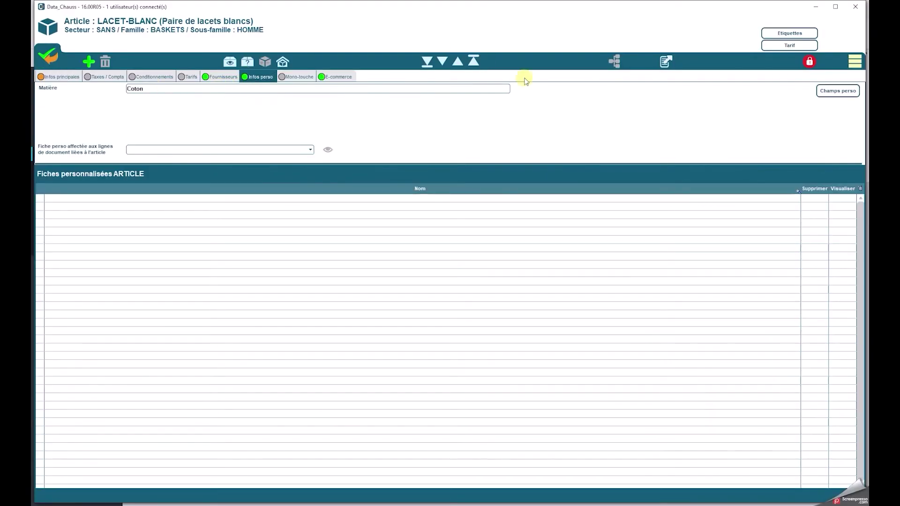
{"action": "left_click", "coordinate": [804, 61]}
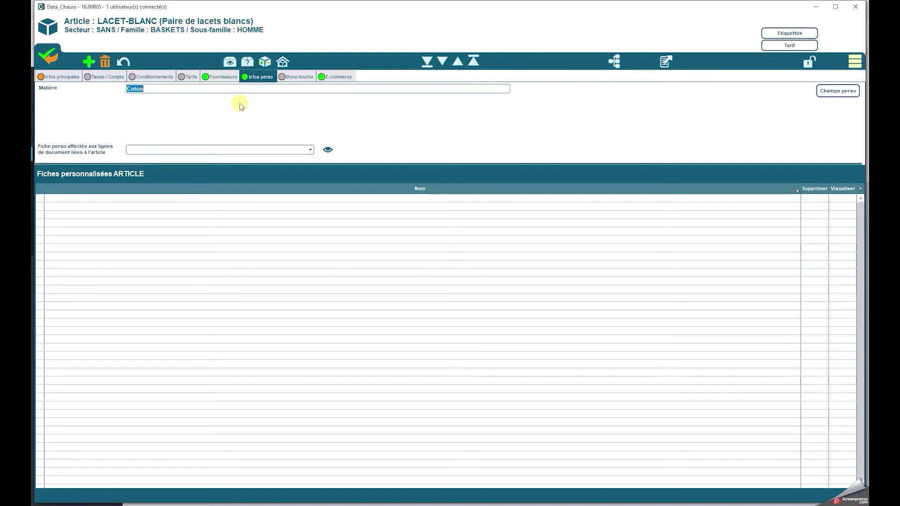
{"action": "type", "text": "bio"}
Extend the second line of the article's supplementary description to read "Bouts renforcés par capuchon plastique"
{"action": "left_click", "coordinate": [71, 79]}
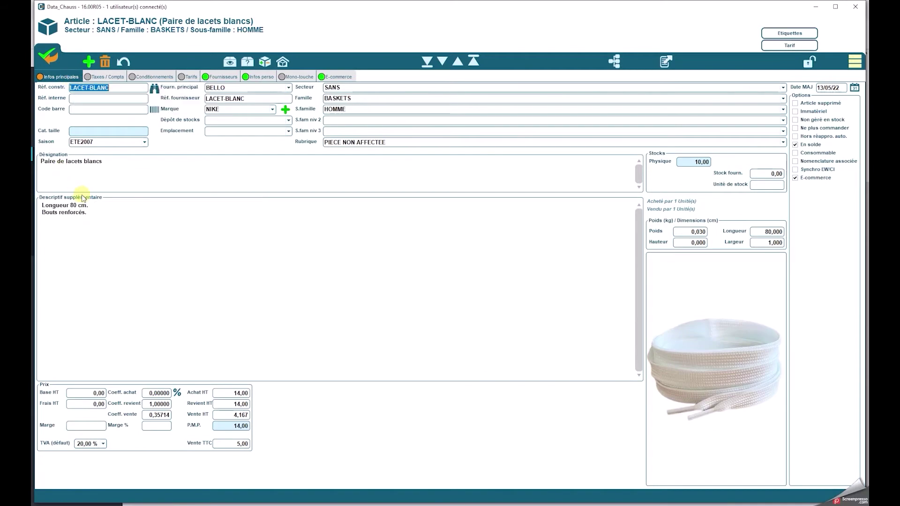
{"action": "left_click", "coordinate": [89, 213]}
{"action": "type", "text": "par c"}
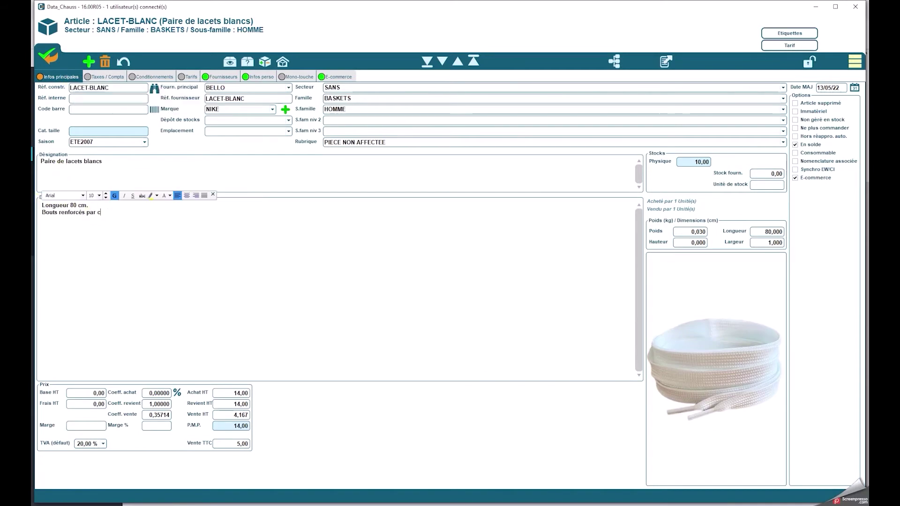
{"action": "type", "text": "apuchon plastique"}
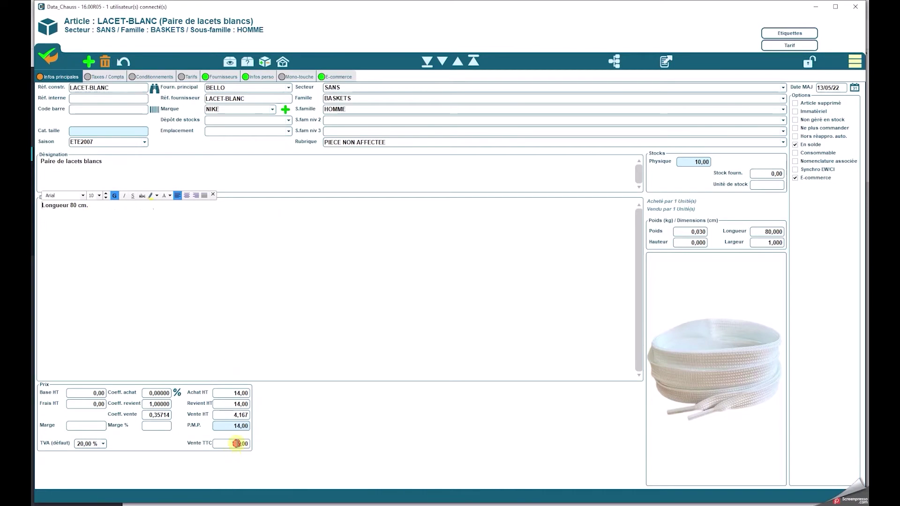
Set the article's tax-inclusive selling price to 5,50 and save the article record
{"action": "left_click", "coordinate": [248, 444]}
{"action": "type", "text": ",5"}
{"action": "key", "text": "Tab"}
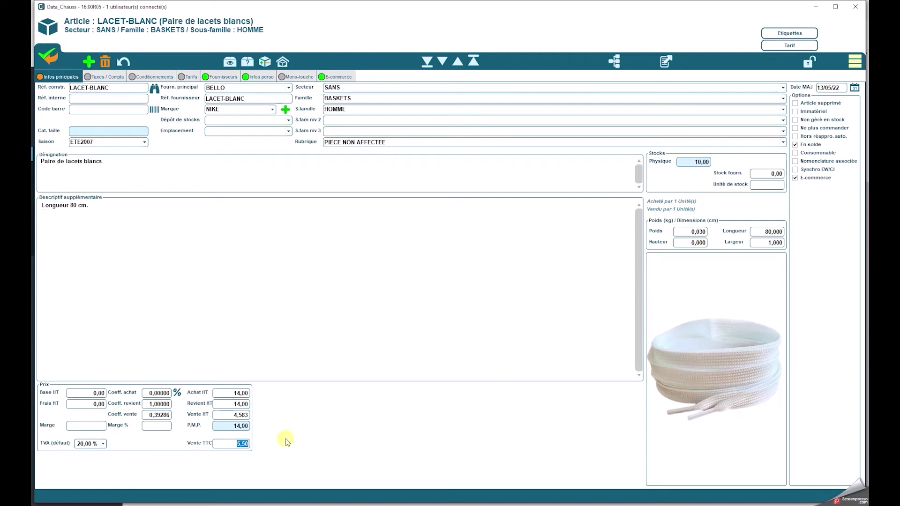
{"action": "left_click", "coordinate": [48, 56]}
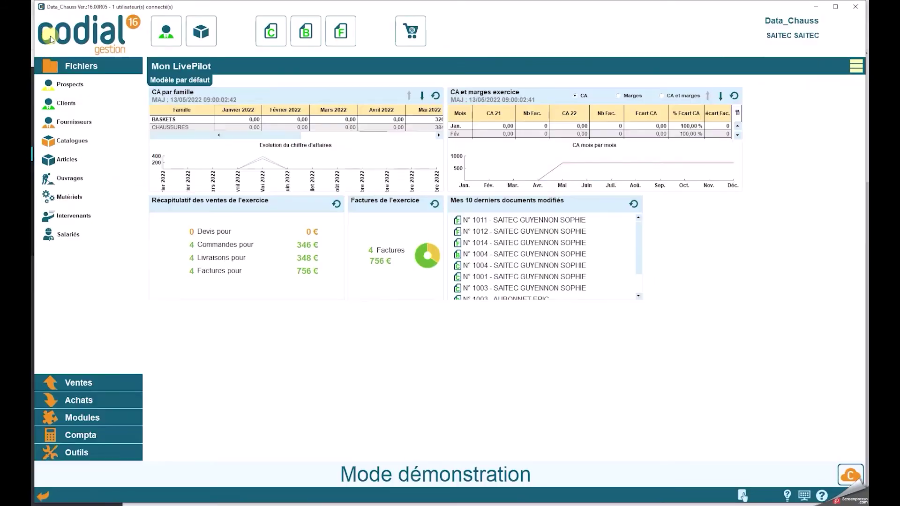
Reopen the e-commerce article export and find the articles matching LACET
{"action": "left_click", "coordinate": [400, 34]}
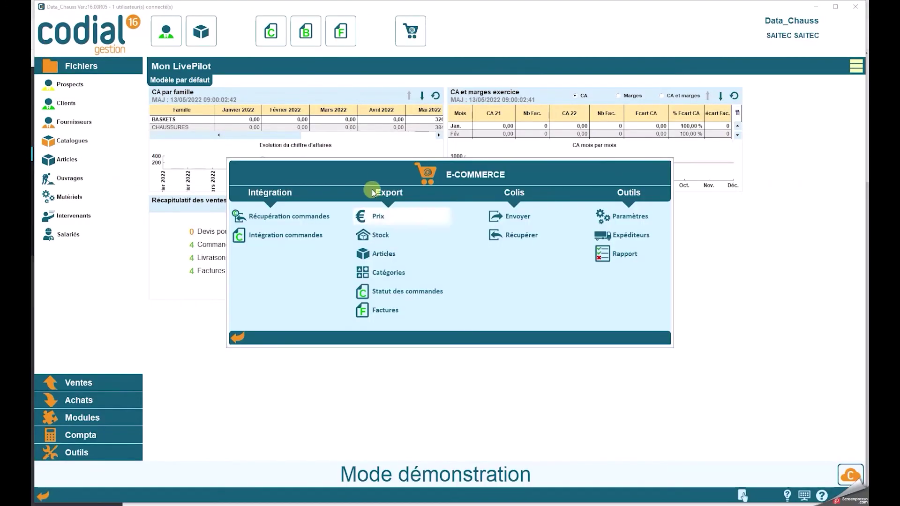
{"action": "left_click", "coordinate": [375, 254]}
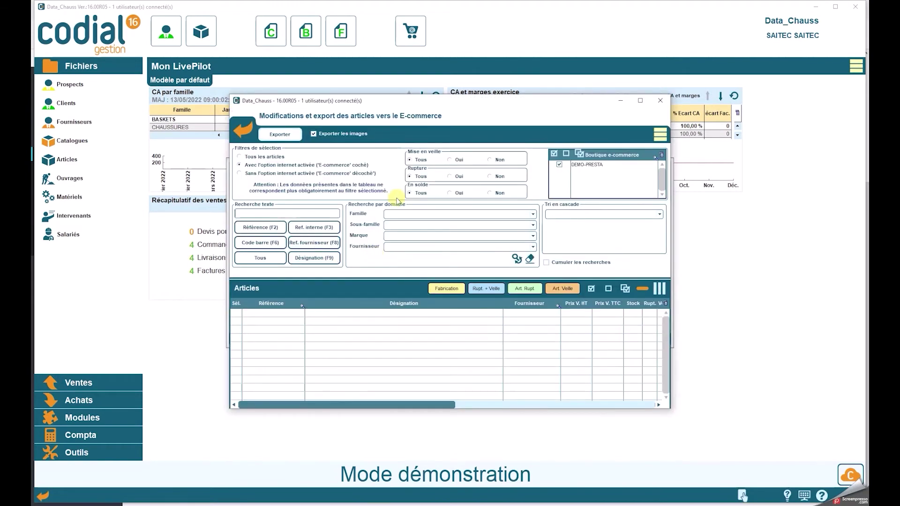
{"action": "type", "text": "LACET"}
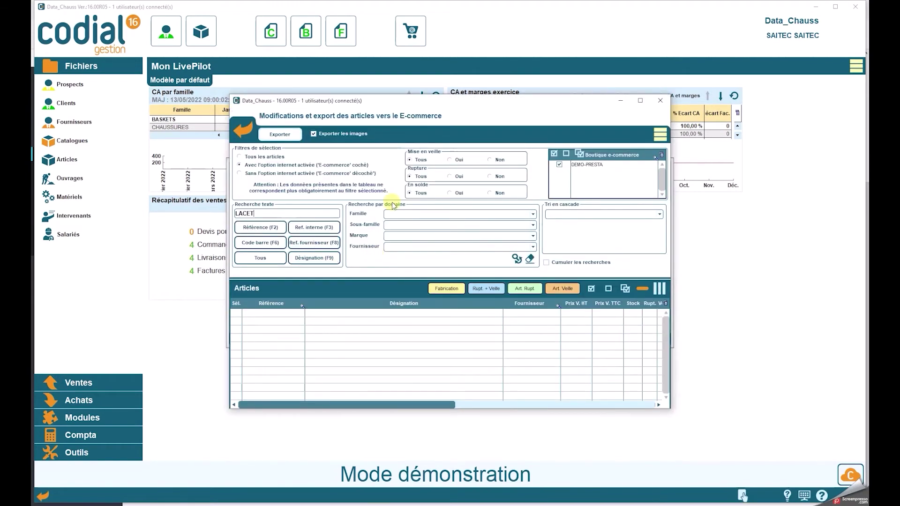
{"action": "key", "text": "Return"}
Export LACET-BLANC to the DEMO-PRESTA shop without images, then refresh its product sheet in PrestaShop
{"action": "left_click", "coordinate": [236, 322]}
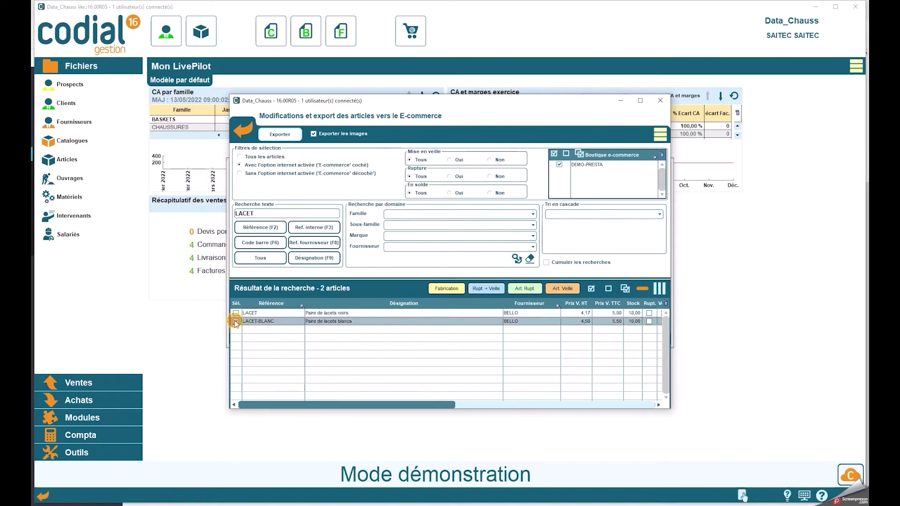
{"action": "left_click", "coordinate": [236, 322]}
{"action": "left_click", "coordinate": [307, 136]}
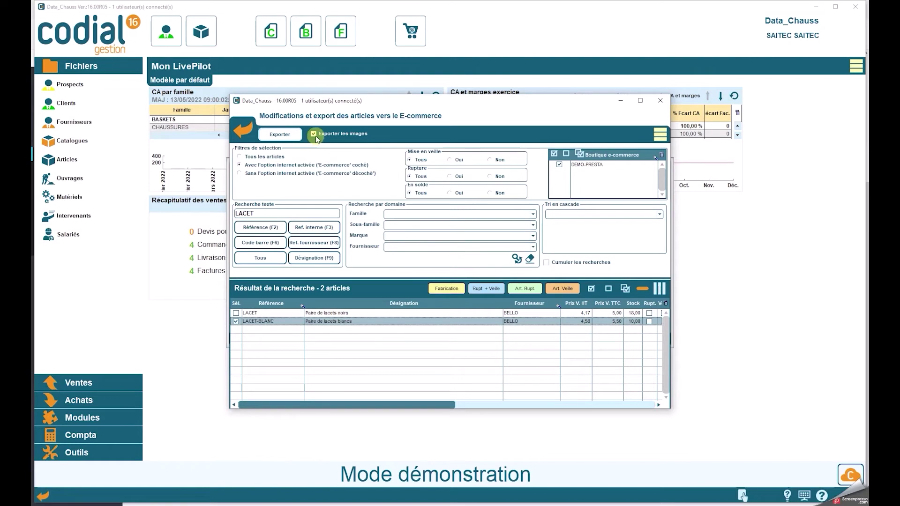
{"action": "left_click", "coordinate": [292, 134]}
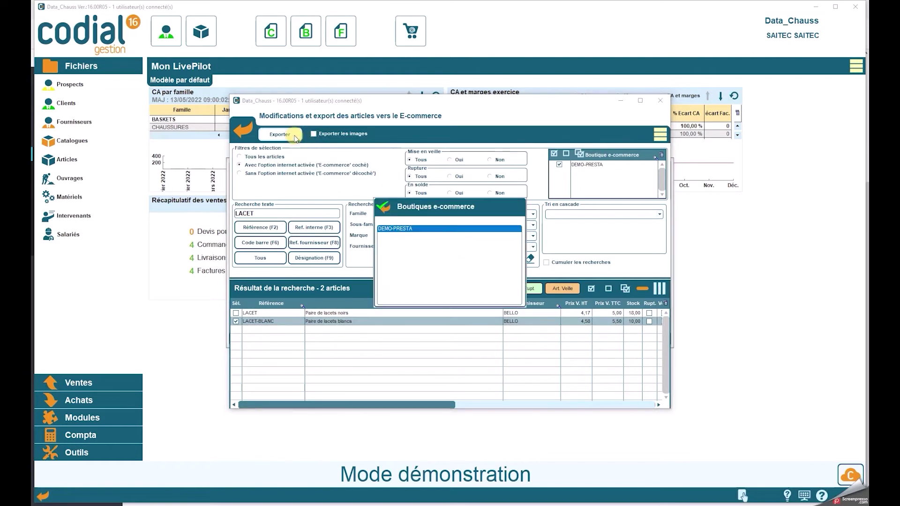
{"action": "left_click", "coordinate": [383, 207]}
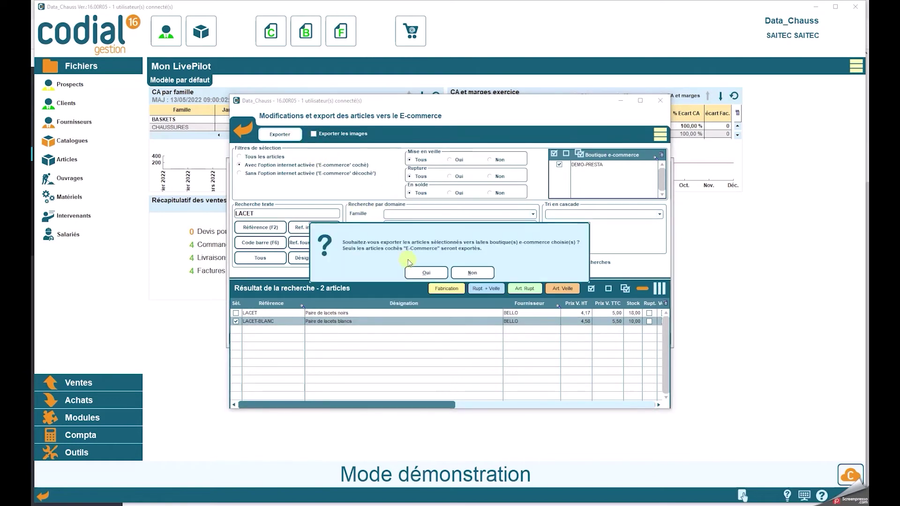
{"action": "left_click", "coordinate": [407, 273]}
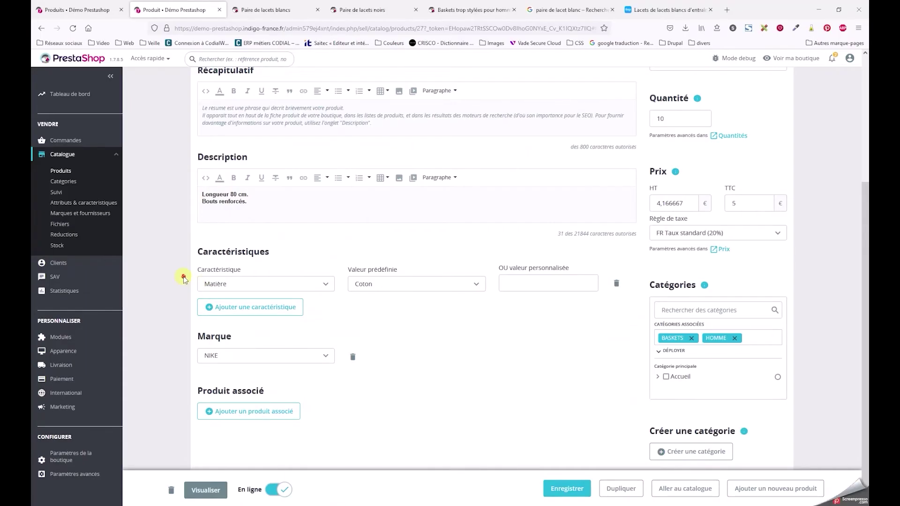
{"action": "left_click", "coordinate": [73, 29]}
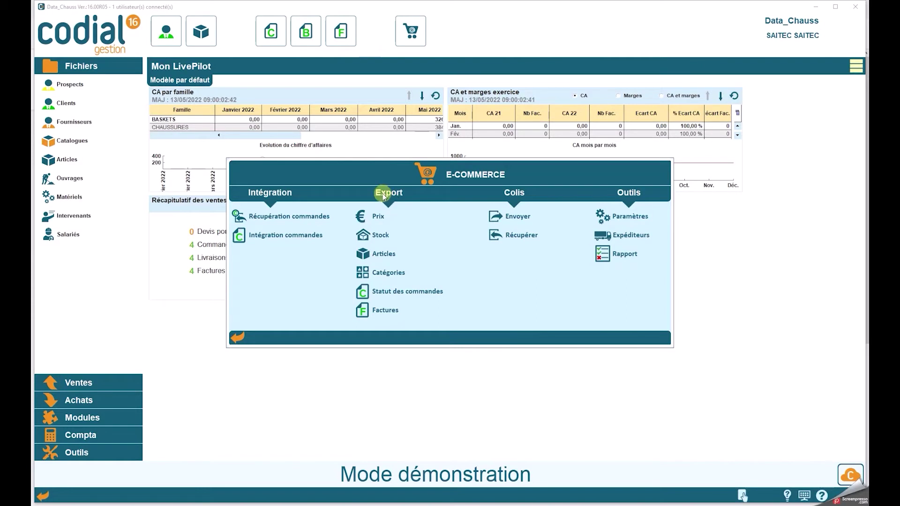
Switch to Codial and export the prices to update those of the e-commerce site
{"action": "left_click", "coordinate": [377, 215]}
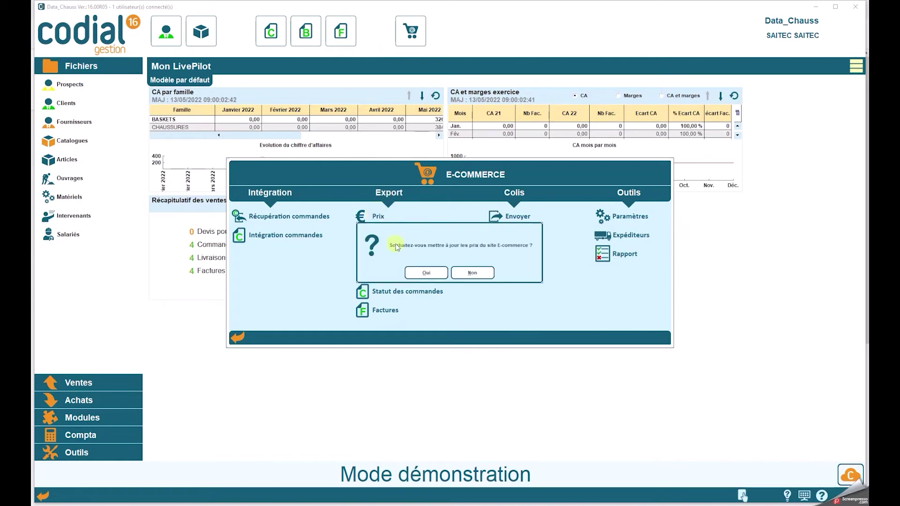
{"action": "left_click", "coordinate": [427, 274]}
{"action": "left_click", "coordinate": [430, 276]}
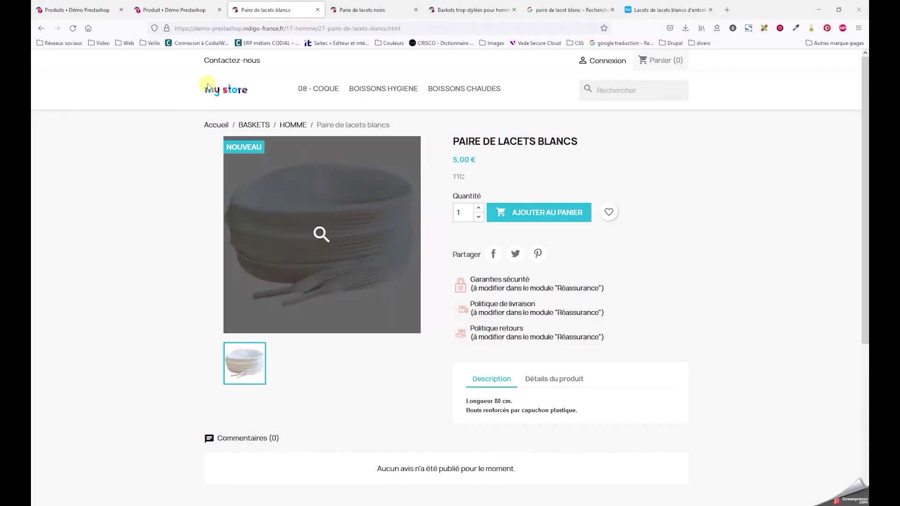
Reload the Paire de lacets blancs page in the online store and check its price, product details and description
{"action": "left_click", "coordinate": [73, 29]}
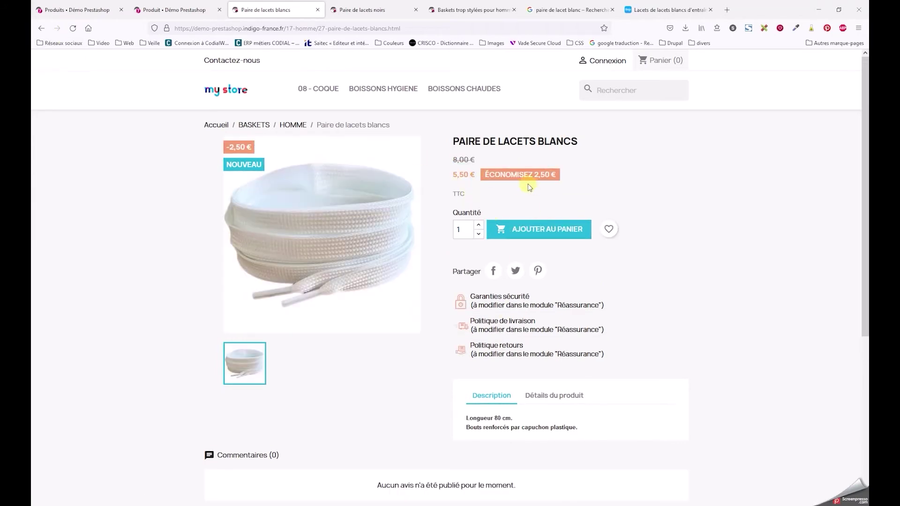
{"action": "left_click", "coordinate": [538, 397]}
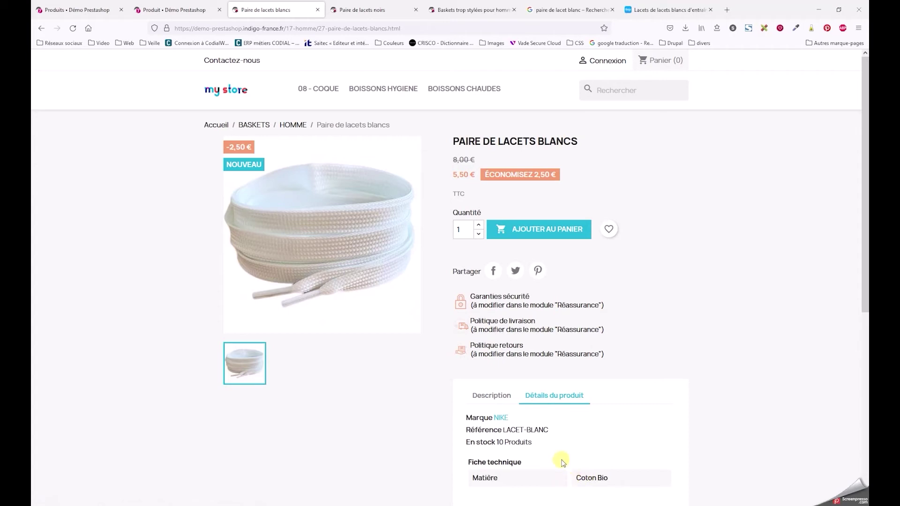
{"action": "left_click", "coordinate": [488, 398]}
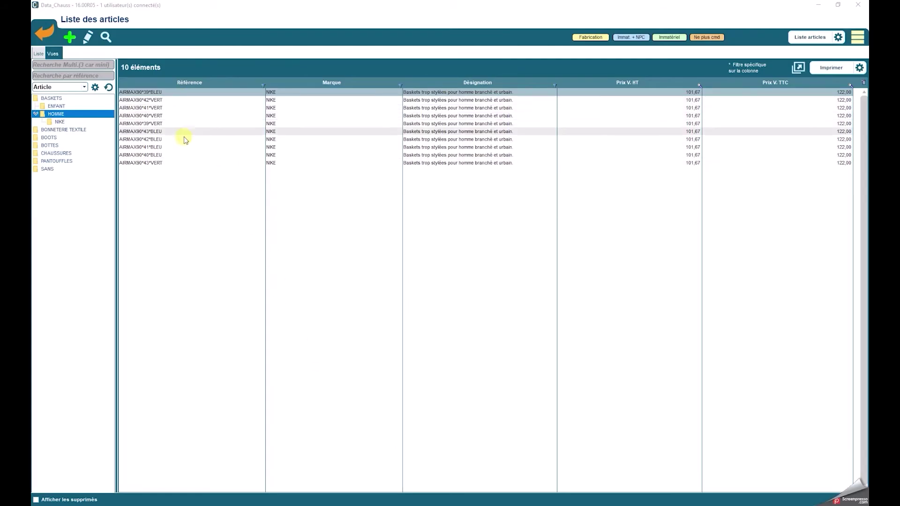
Open the AIRMAX90*39*BLEU article in Codial, unlock it and bring up the size and colour article generator
{"action": "left_click", "coordinate": [146, 94]}
{"action": "double_click", "coordinate": [146, 93]}
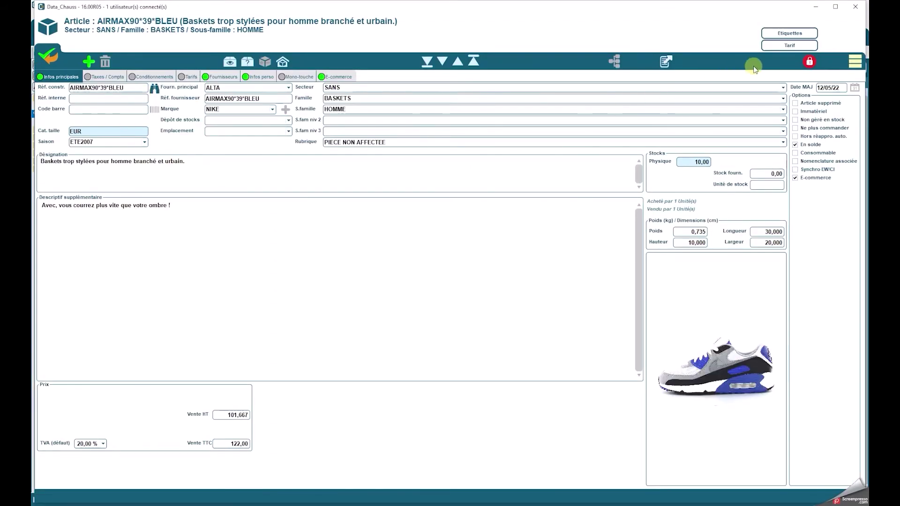
{"action": "left_click", "coordinate": [812, 64]}
{"action": "left_click", "coordinate": [848, 60]}
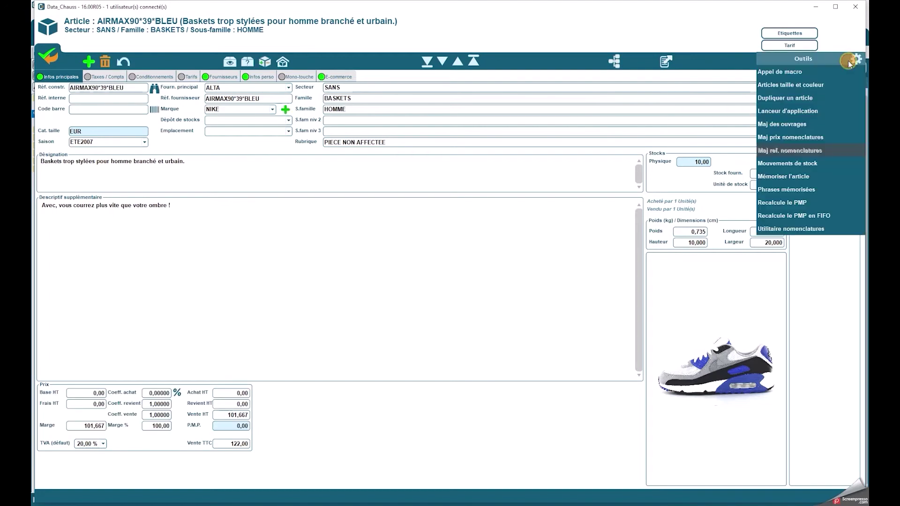
{"action": "left_click", "coordinate": [827, 84]}
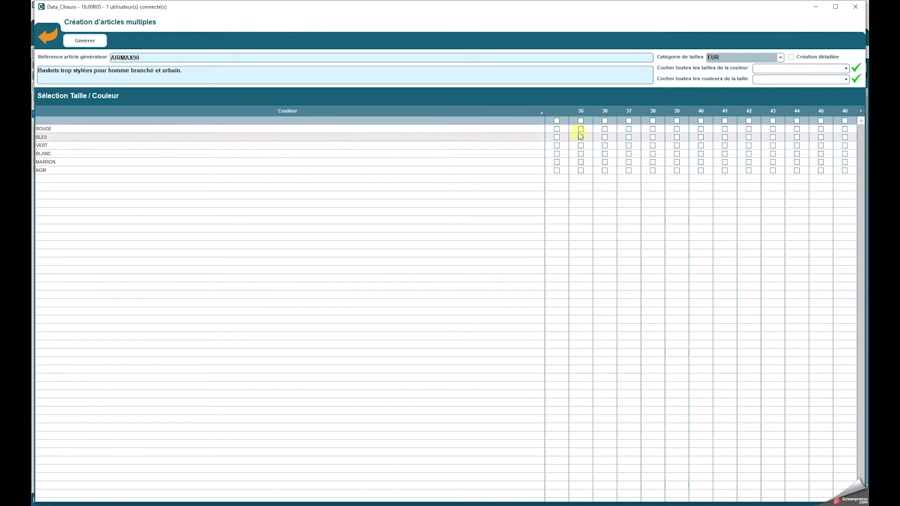
Generate the ROUGE articles of AIRMAX90 in sizes 39, 40, 41, 42 and 43 and close the creation report
{"action": "left_click", "coordinate": [676, 129]}
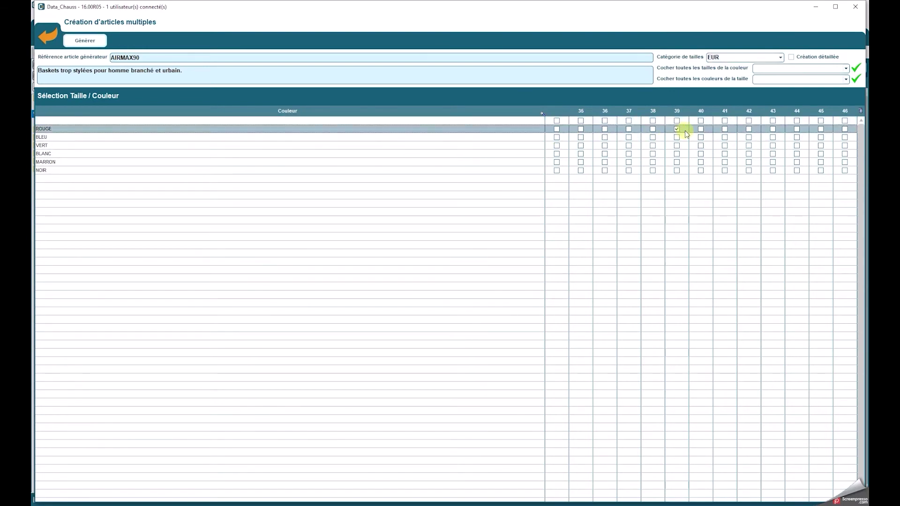
{"action": "left_click", "coordinate": [701, 129]}
{"action": "left_click", "coordinate": [725, 129]}
{"action": "left_click", "coordinate": [749, 130]}
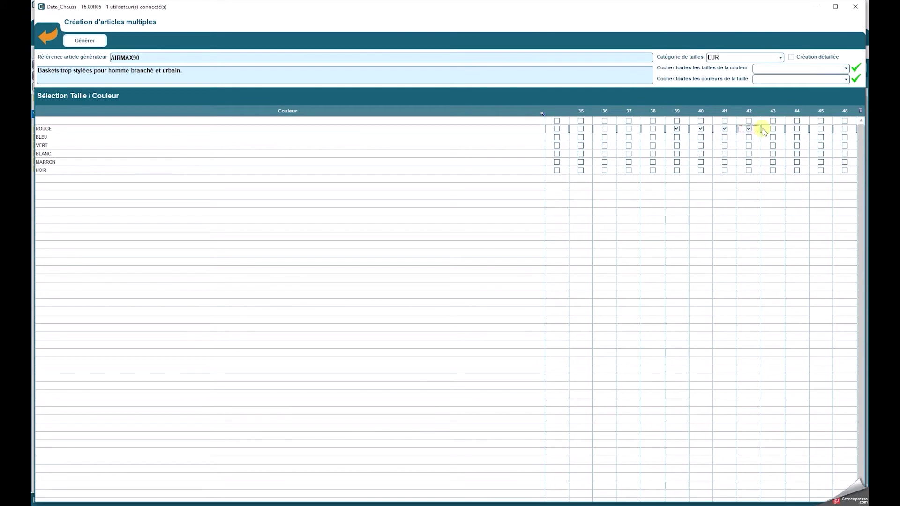
{"action": "left_click", "coordinate": [772, 129]}
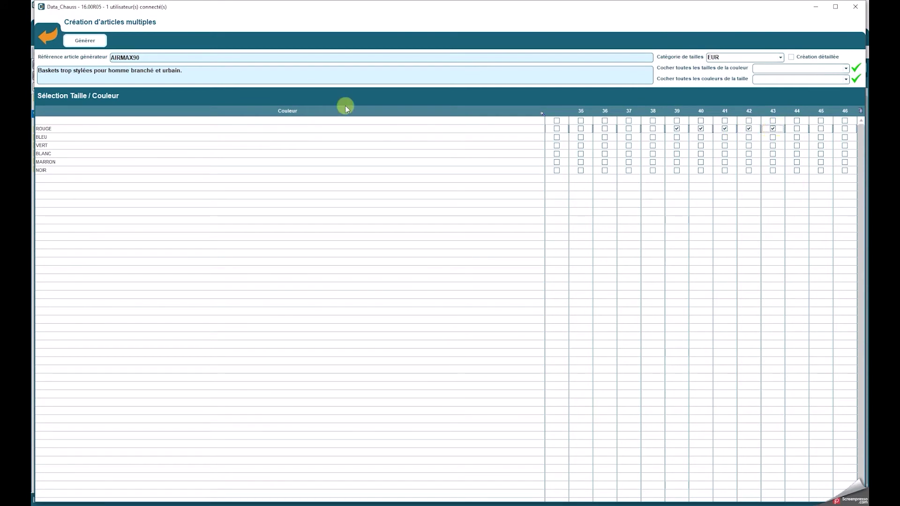
{"action": "left_click", "coordinate": [102, 41]}
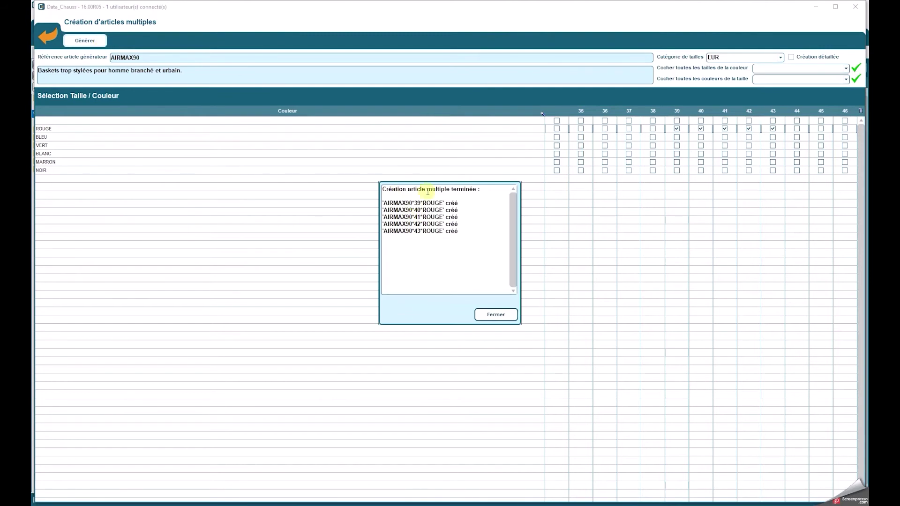
{"action": "left_click", "coordinate": [487, 313]}
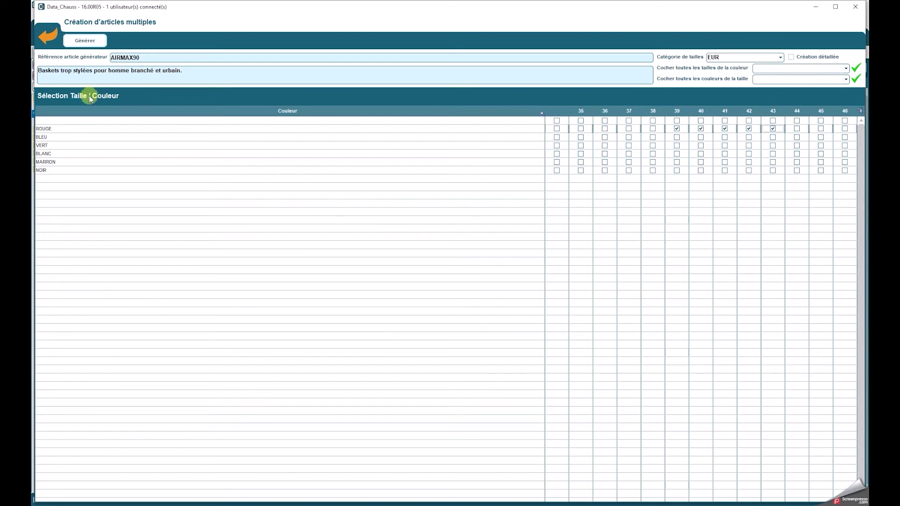
Leave the generator, return to the article list and filter the references by "rouge"
{"action": "left_click", "coordinate": [44, 40]}
{"action": "left_click", "coordinate": [46, 53]}
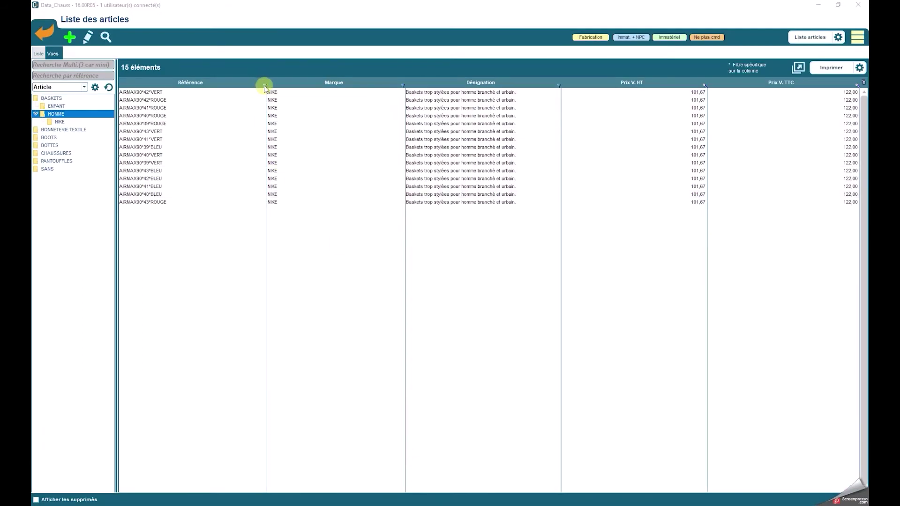
{"action": "left_click", "coordinate": [264, 86]}
{"action": "type", "text": "rouge"}
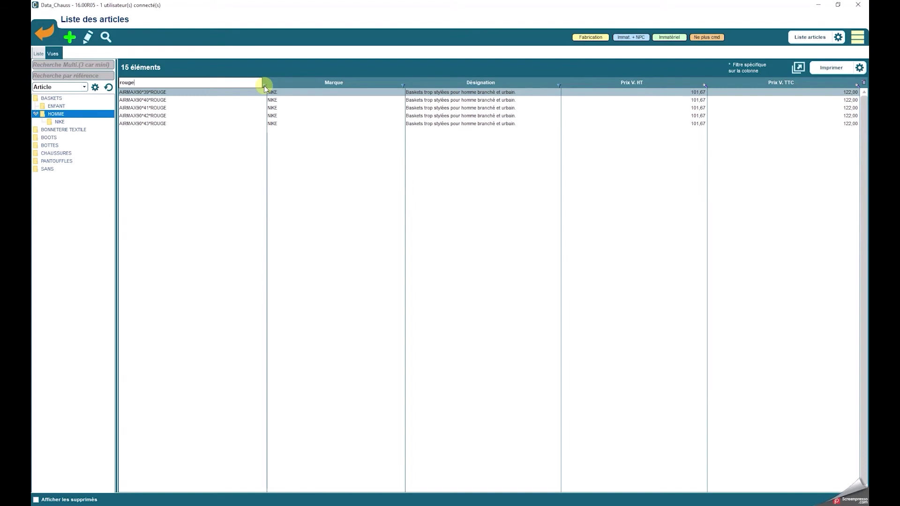
{"action": "key", "text": "Return"}
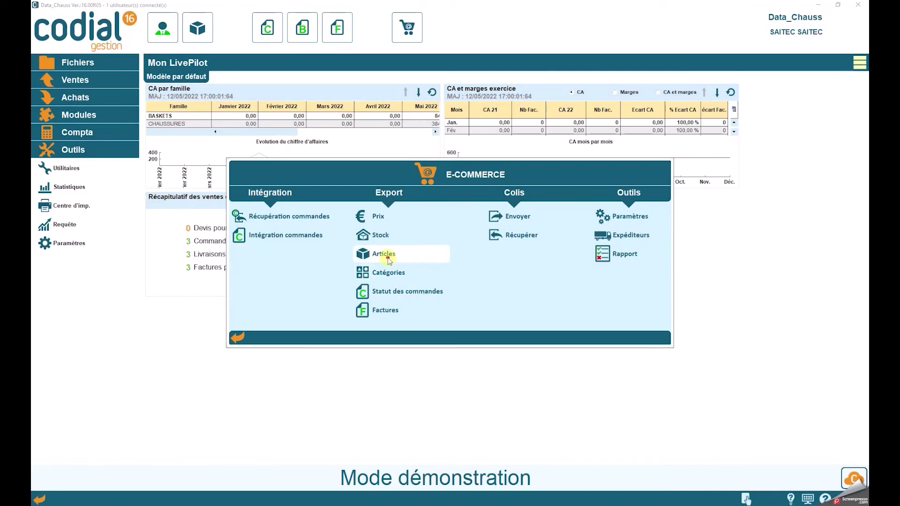
In the e-commerce article export, search references for AIR and select the ROUGE articles in sizes 39 to 43
{"action": "left_click", "coordinate": [388, 257]}
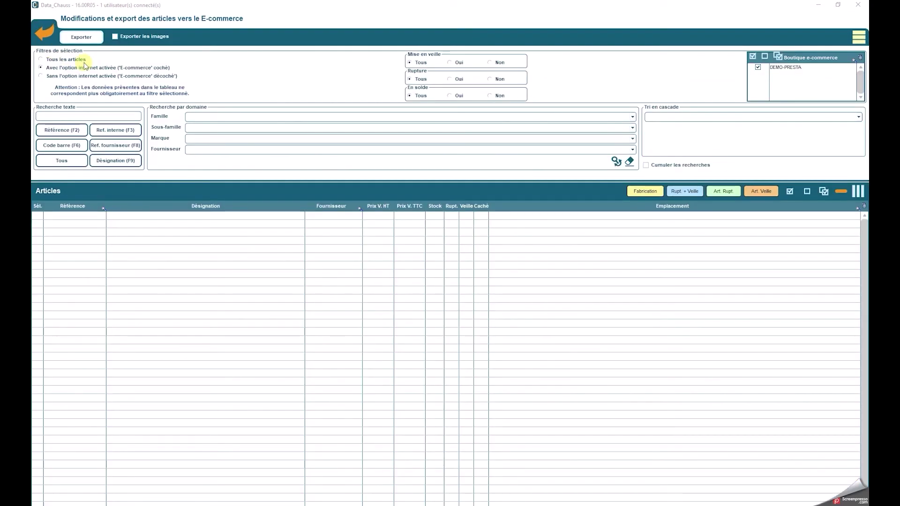
{"action": "left_click", "coordinate": [87, 118]}
{"action": "type", "text": "AlR"}
{"action": "left_click", "coordinate": [75, 130]}
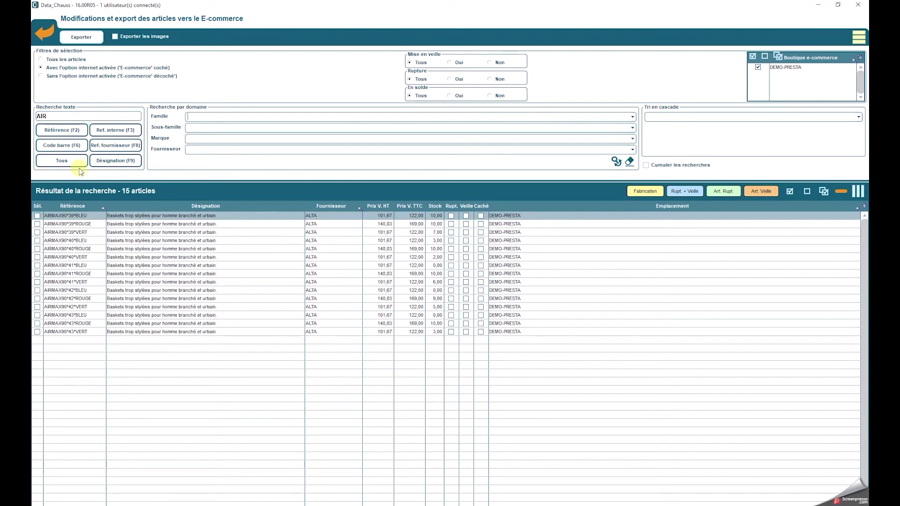
{"action": "left_click", "coordinate": [37, 224]}
{"action": "left_click", "coordinate": [37, 249]}
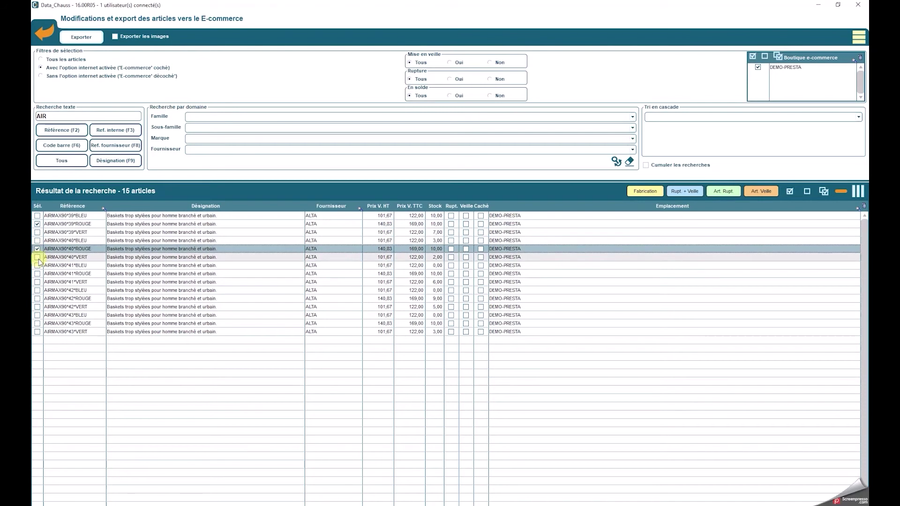
{"action": "left_click", "coordinate": [37, 274]}
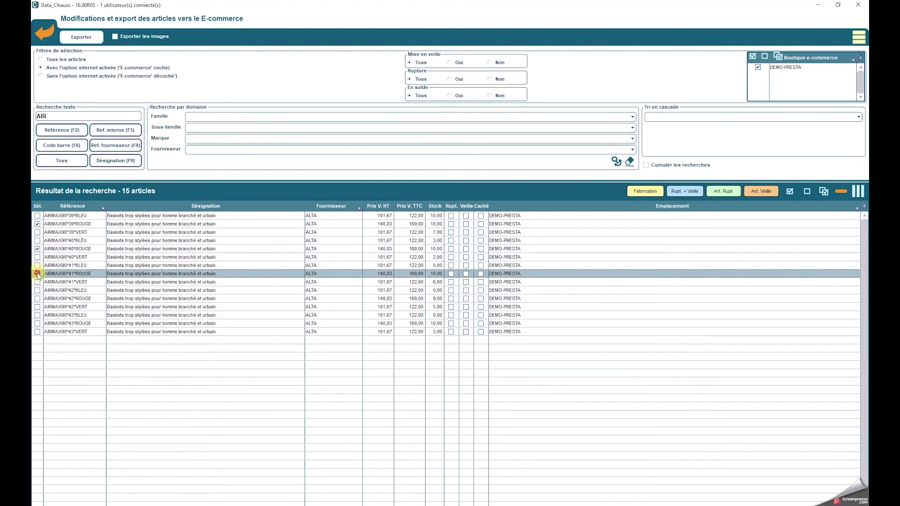
{"action": "left_click", "coordinate": [37, 299]}
{"action": "left_click", "coordinate": [37, 323]}
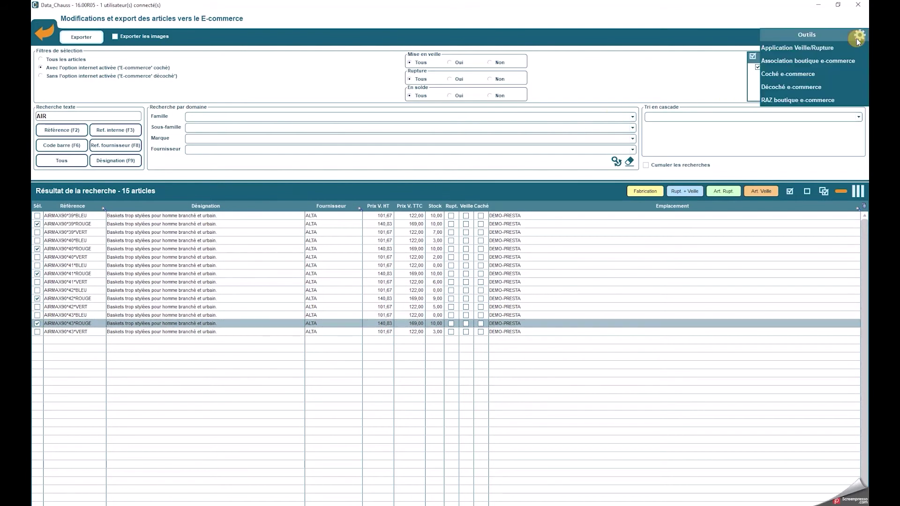
Associate the selected ROUGE articles with the DEMO-PRESTA e-commerce shop
{"action": "left_click", "coordinate": [833, 61]}
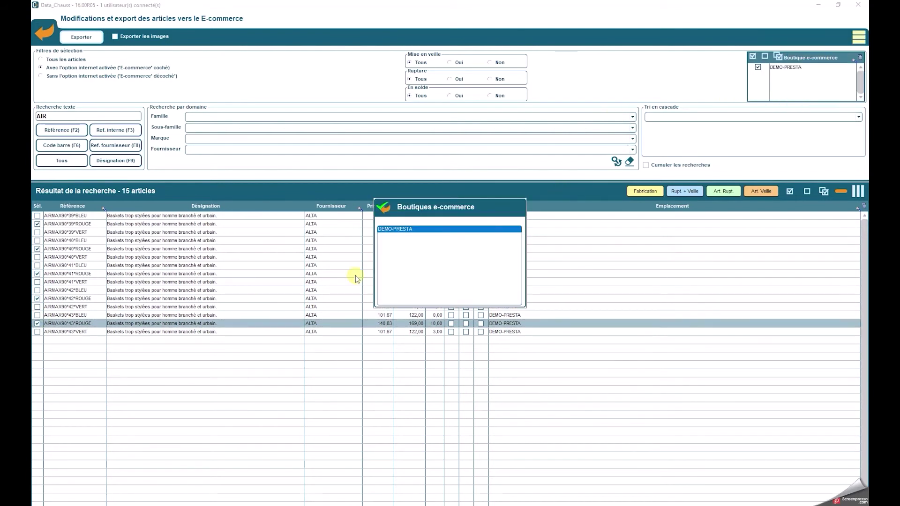
{"action": "double_click", "coordinate": [381, 229]}
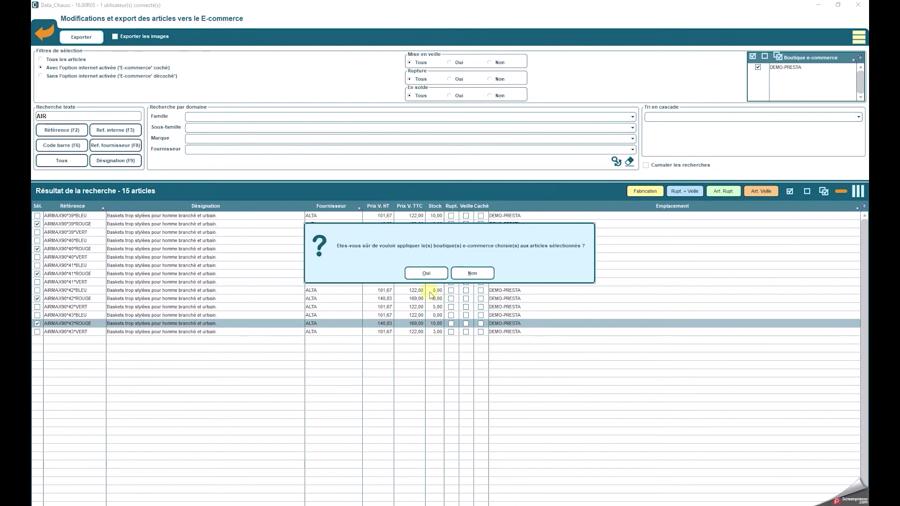
{"action": "left_click", "coordinate": [424, 272]}
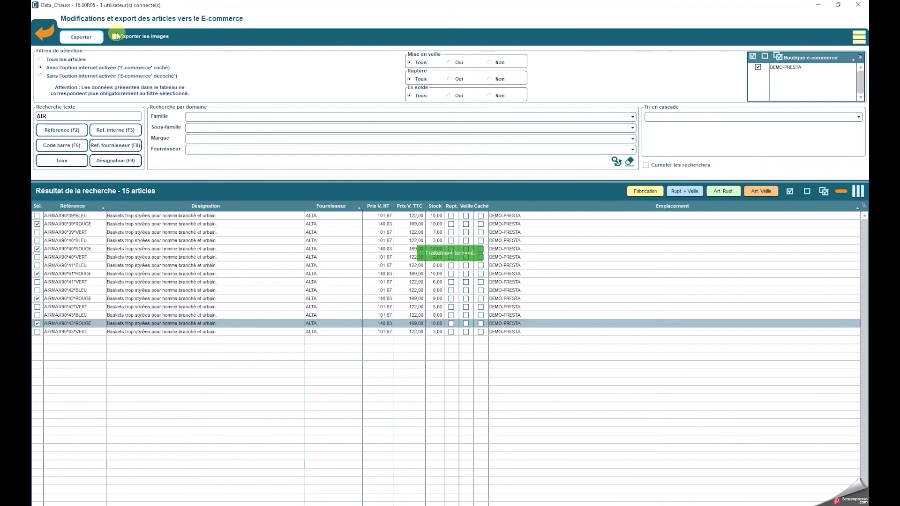
Export the selected ROUGE articles to DEMO-PRESTA without images and send the generated files to the site
{"action": "left_click", "coordinate": [95, 39]}
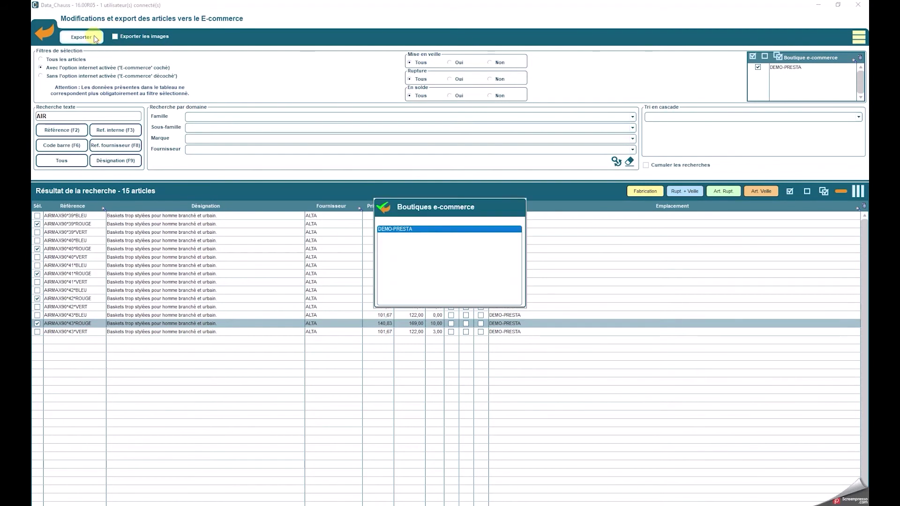
{"action": "left_click", "coordinate": [381, 209]}
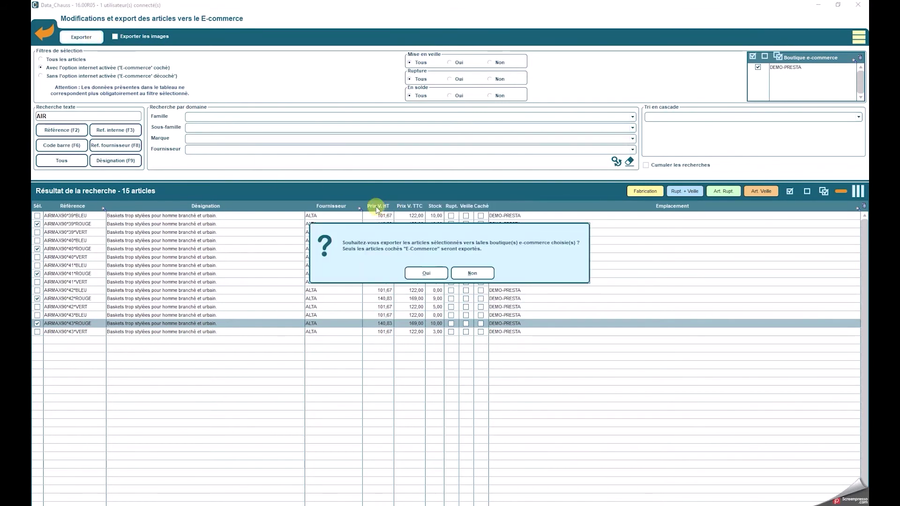
{"action": "left_click", "coordinate": [413, 274]}
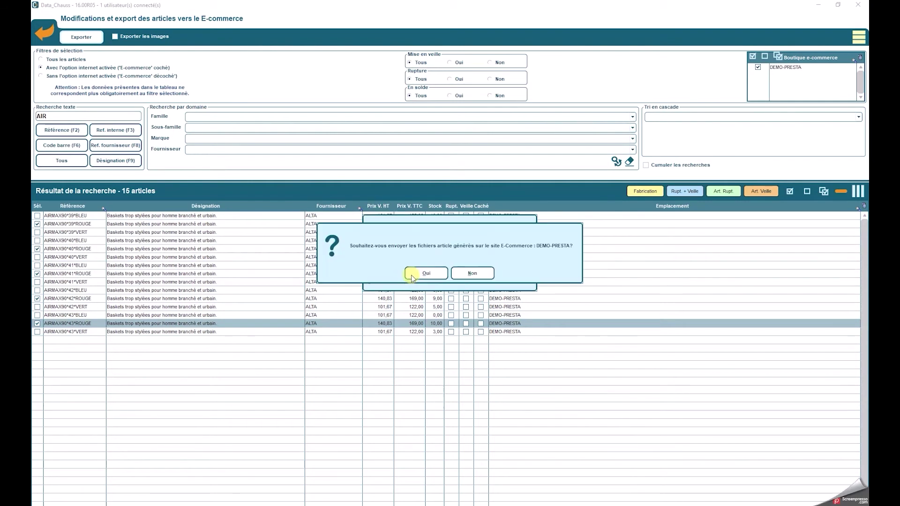
{"action": "left_click", "coordinate": [415, 277]}
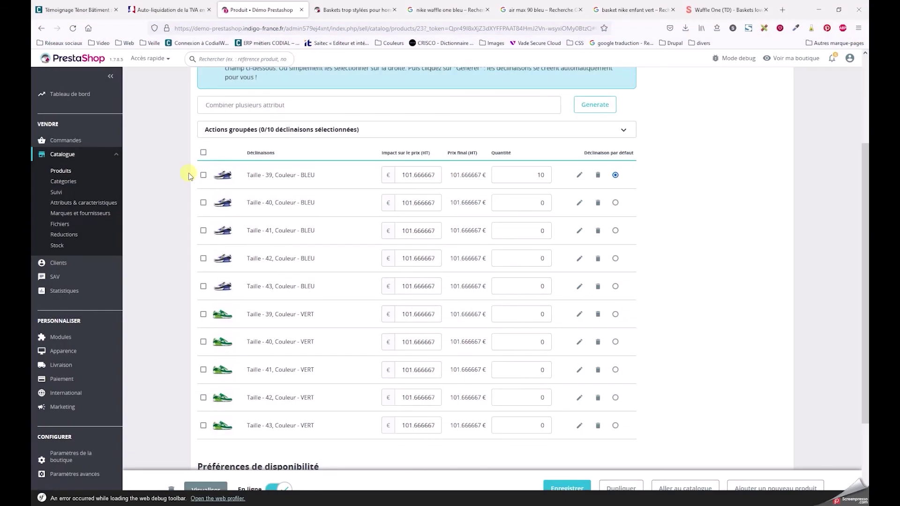
Refresh the baskets product sheet in PrestaShop and assign the red shoe image to the size 39 ROUGE variant
{"action": "key", "text": "F5"}
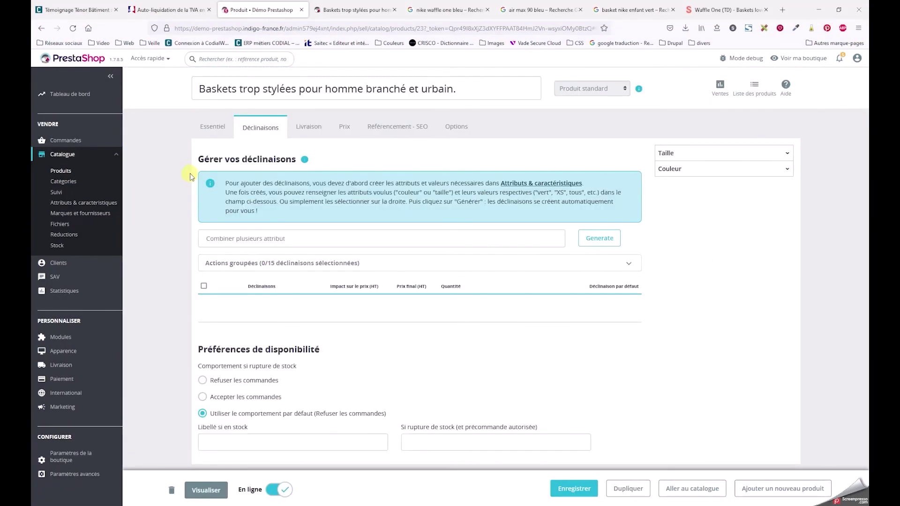
{"action": "scroll", "coordinate": [201, 217], "scroll_direction": "down", "scroll_amount": 6}
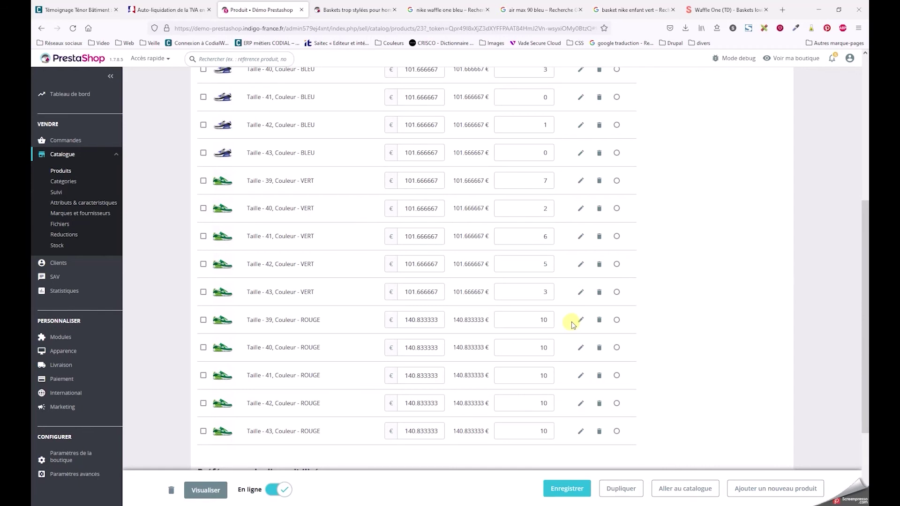
{"action": "scroll", "coordinate": [572, 325], "scroll_direction": "down", "scroll_amount": 3}
{"action": "left_click", "coordinate": [582, 197]}
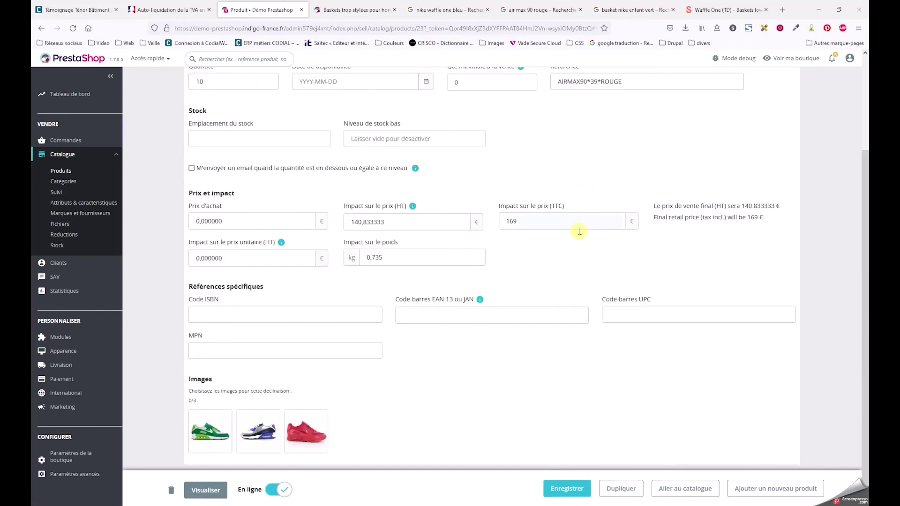
{"action": "left_click", "coordinate": [317, 435]}
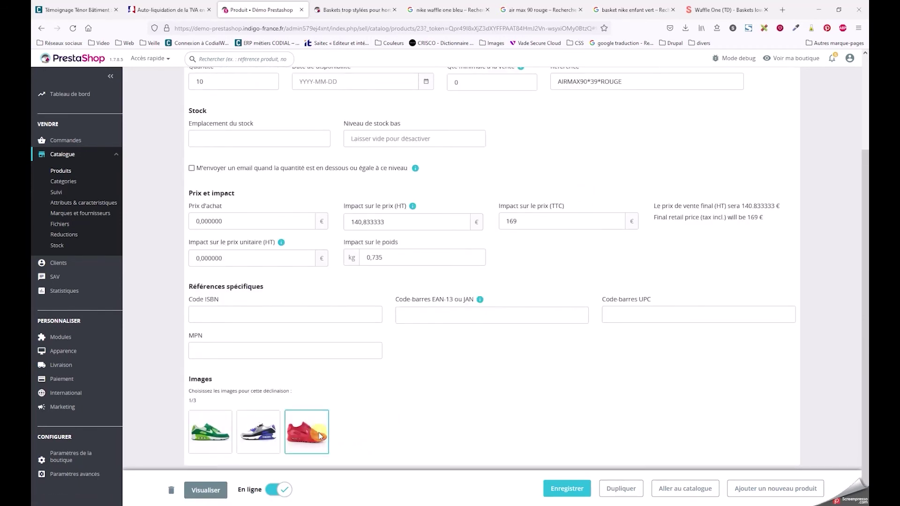
Assign the red shoe image to the remaining ROUGE variants, sizes 40 to 43, and save the product
{"action": "scroll", "coordinate": [451, 401], "scroll_direction": "up", "scroll_amount": 3}
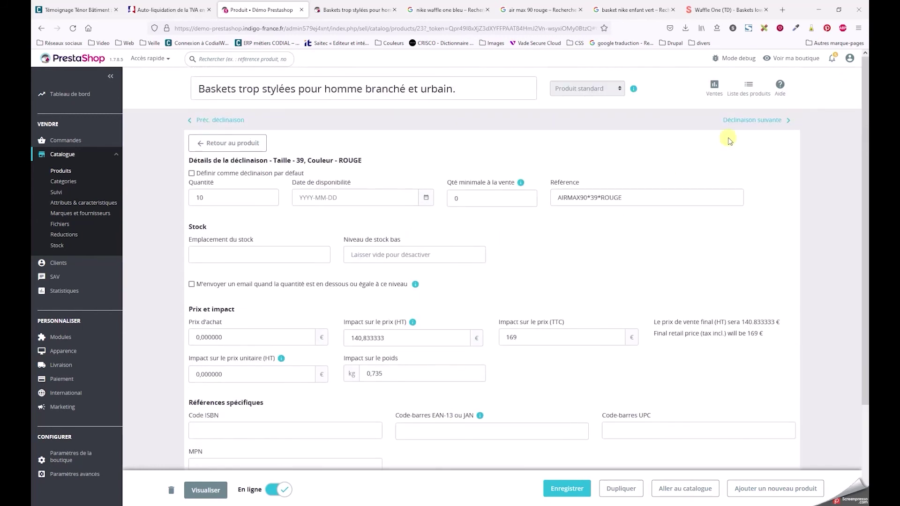
{"action": "left_click", "coordinate": [743, 121]}
{"action": "left_click", "coordinate": [320, 429]}
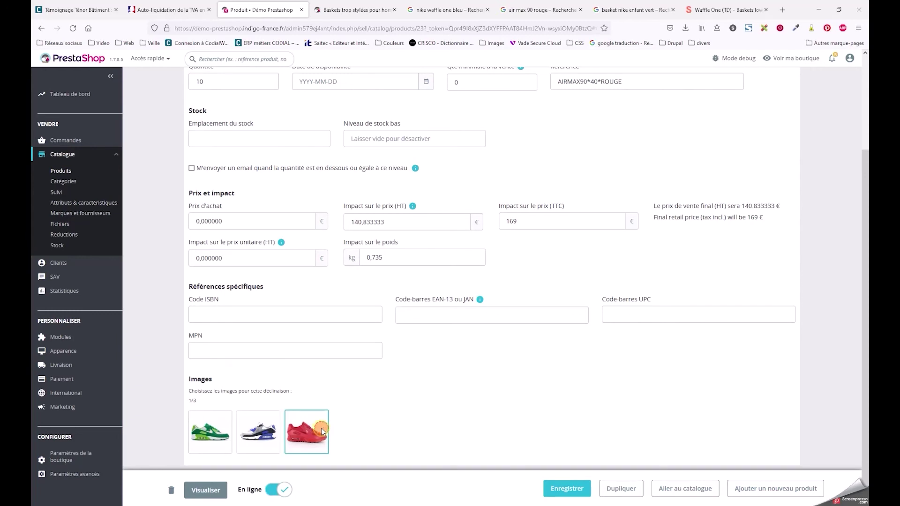
{"action": "scroll", "coordinate": [610, 263], "scroll_direction": "up", "scroll_amount": 3}
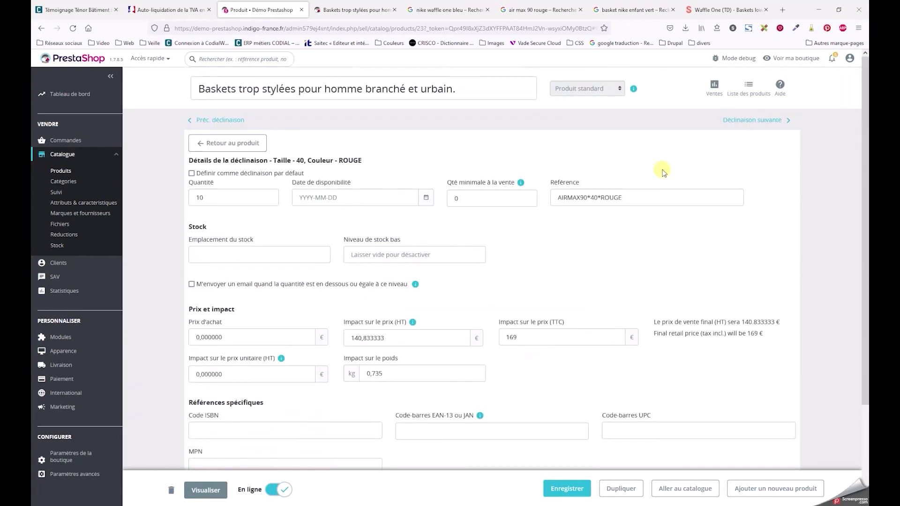
{"action": "left_click", "coordinate": [730, 123]}
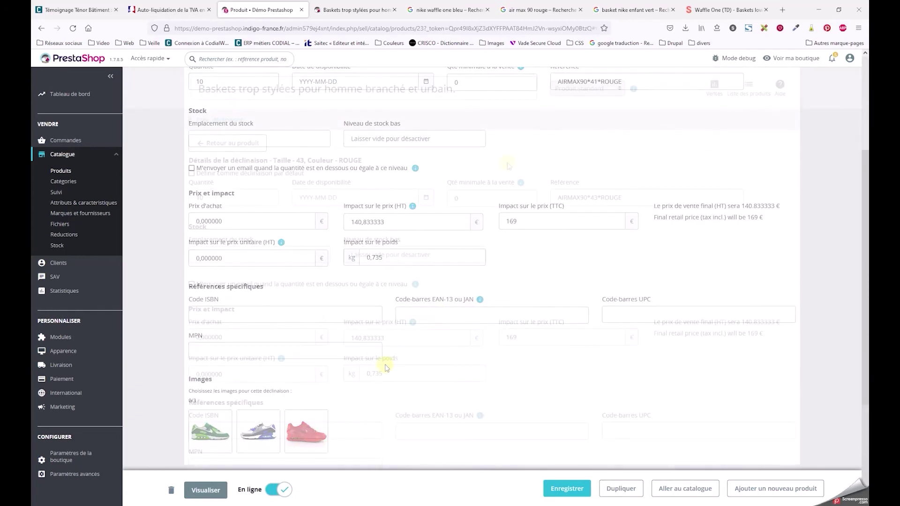
{"action": "left_click", "coordinate": [550, 487]}
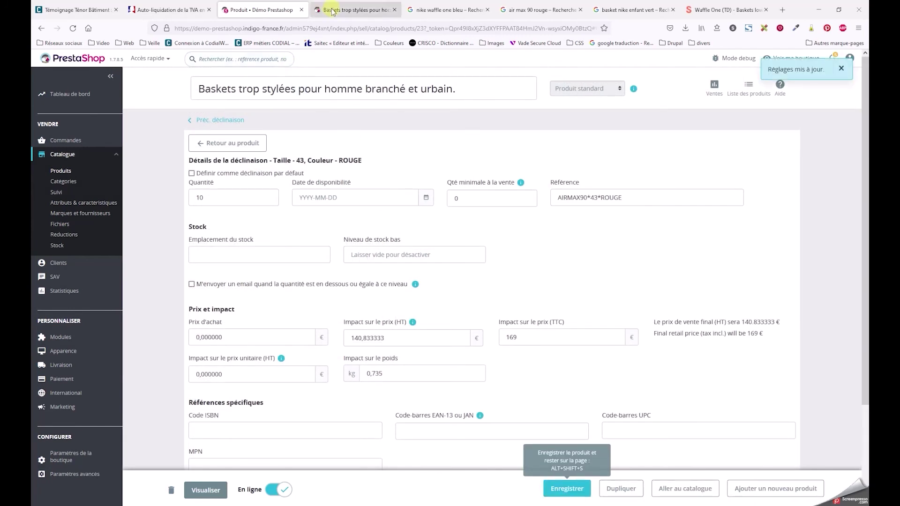
Reload the baskets page in the online store and examine the ROUGE variant's image and price in sizes 39, 41 and 42
{"action": "left_click", "coordinate": [354, 10]}
{"action": "key", "text": "F5"}
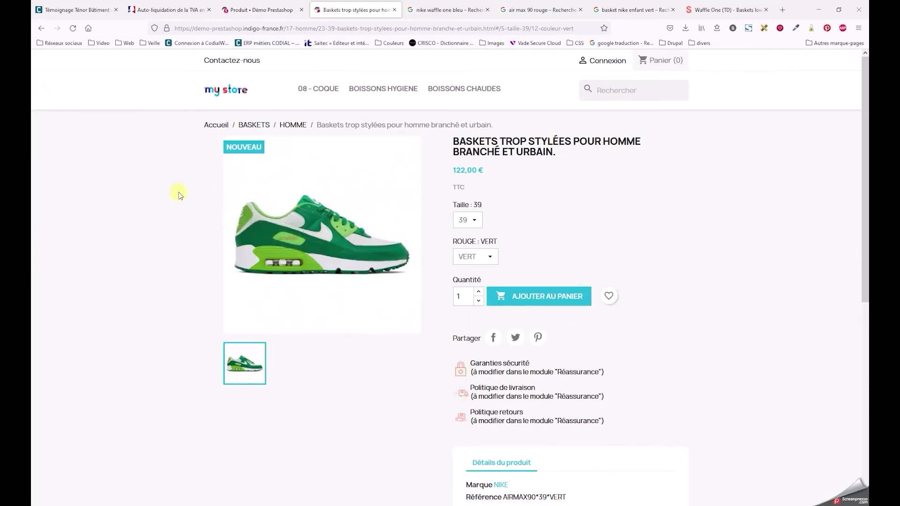
{"action": "left_click", "coordinate": [488, 258]}
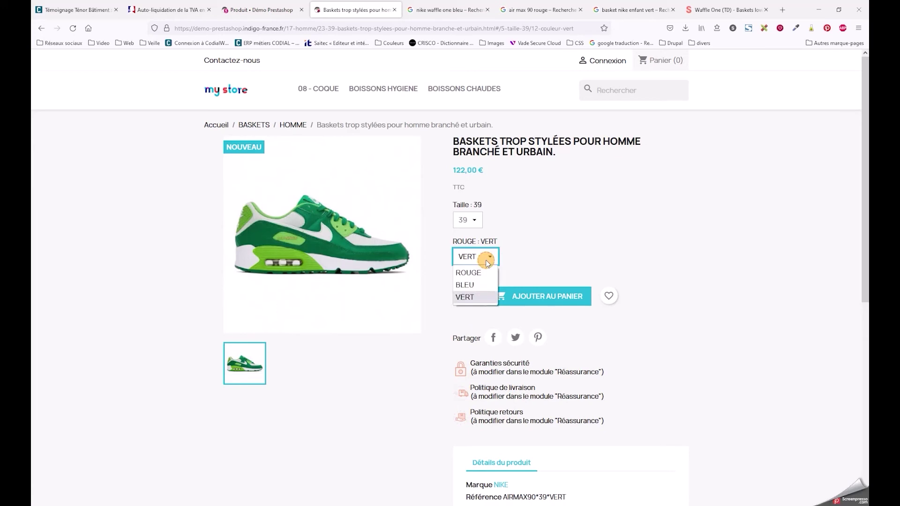
{"action": "left_click", "coordinate": [480, 273]}
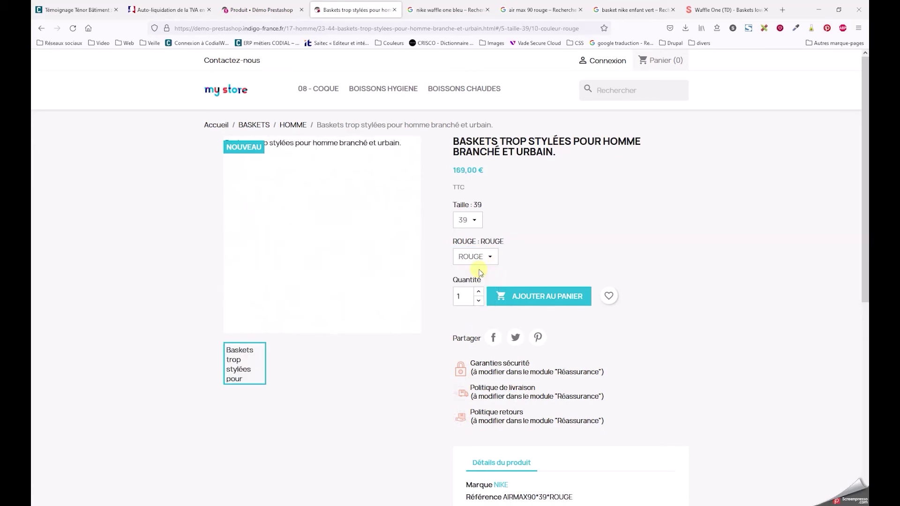
{"action": "left_click", "coordinate": [473, 232]}
{"action": "left_click", "coordinate": [473, 265]}
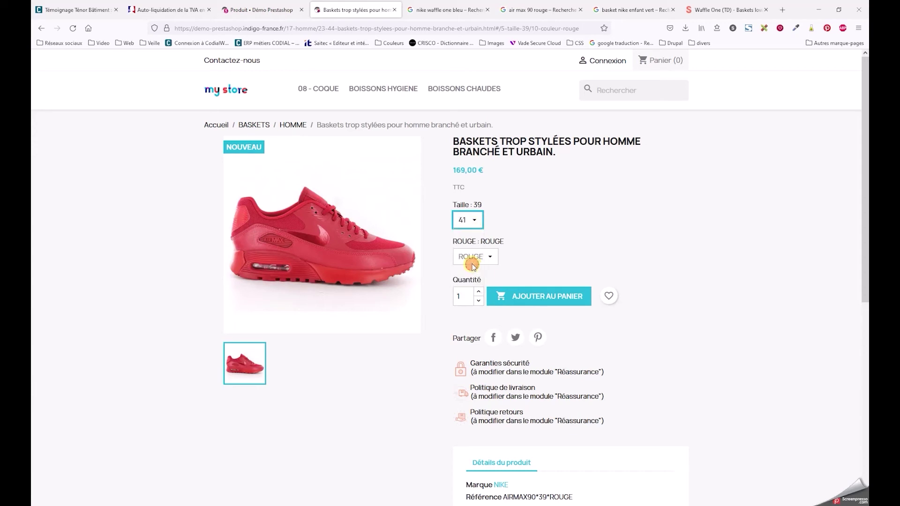
{"action": "left_click", "coordinate": [474, 227]}
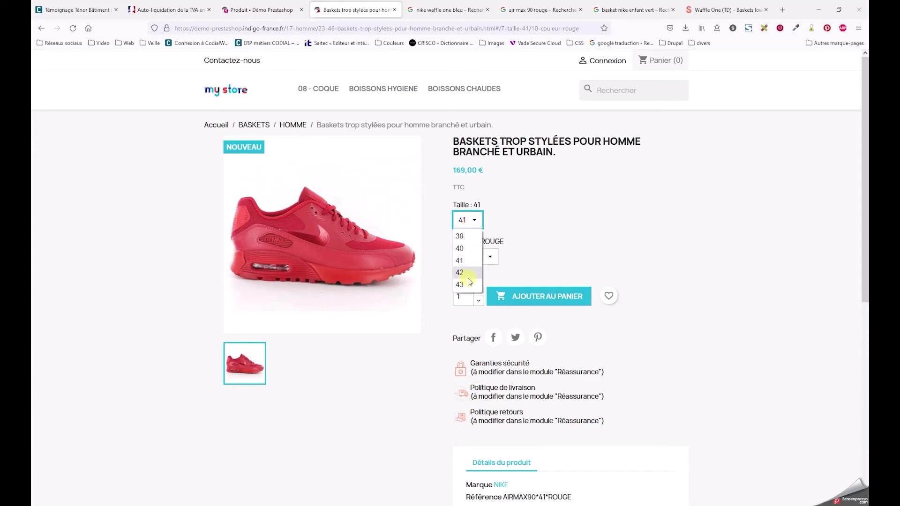
{"action": "left_click", "coordinate": [471, 274]}
Show the BLEU variant of the baskets in size 42, size 43 and another size to compare image, price and availability
{"action": "left_click", "coordinate": [483, 259]}
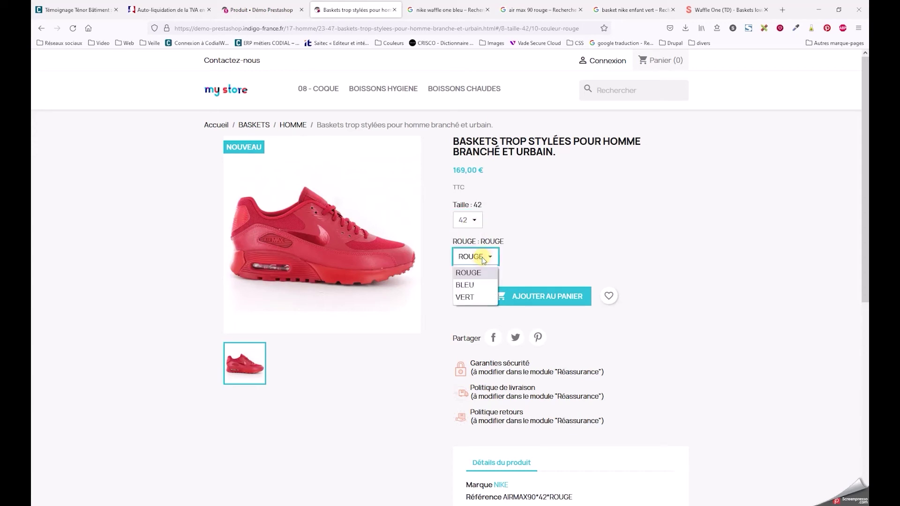
{"action": "left_click", "coordinate": [477, 284]}
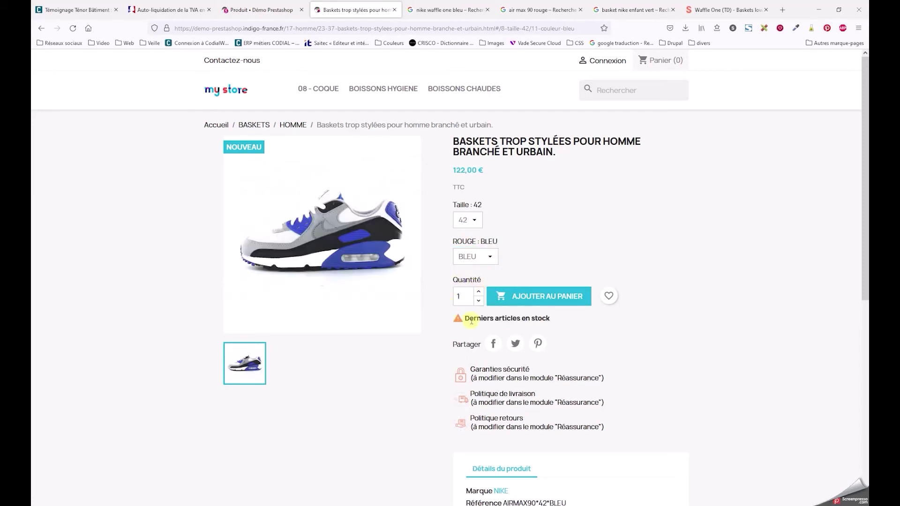
{"action": "left_click", "coordinate": [471, 228]}
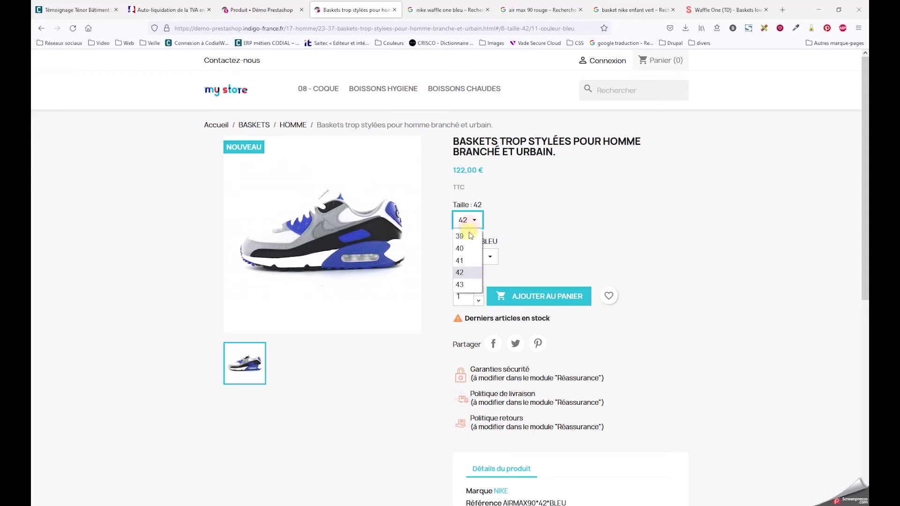
{"action": "left_click", "coordinate": [463, 282]}
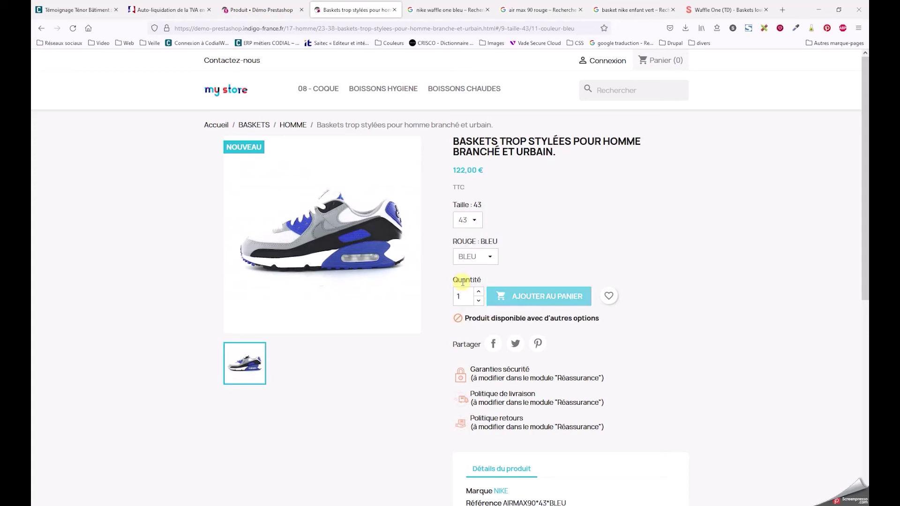
{"action": "left_click", "coordinate": [469, 220]}
{"action": "left_click", "coordinate": [469, 258]}
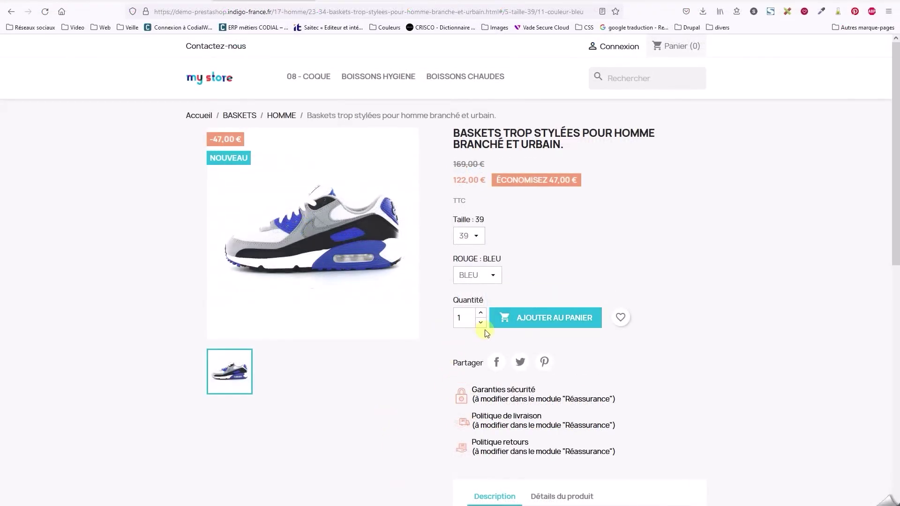
Add one pair of baskets in size 39 BLEU and one pair in size 42 ROUGE to the cart, continuing shopping after each
{"action": "left_click", "coordinate": [511, 319]}
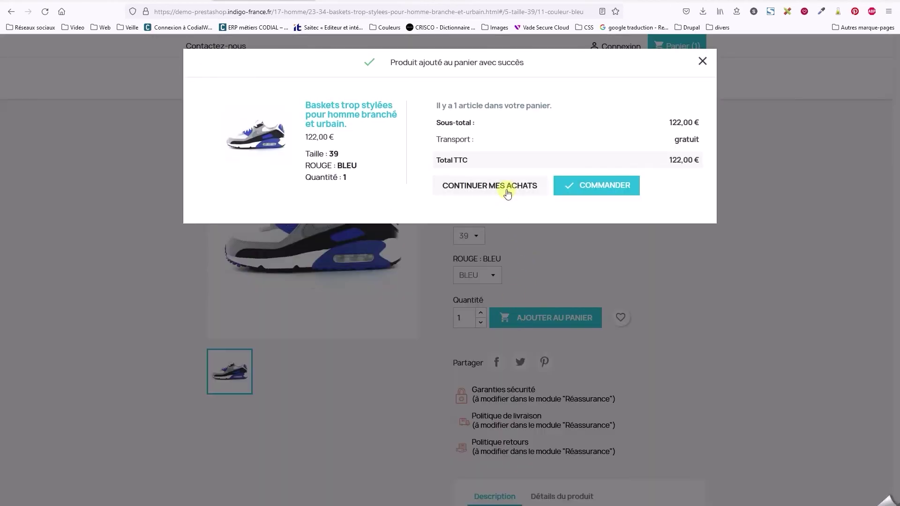
{"action": "left_click", "coordinate": [508, 192]}
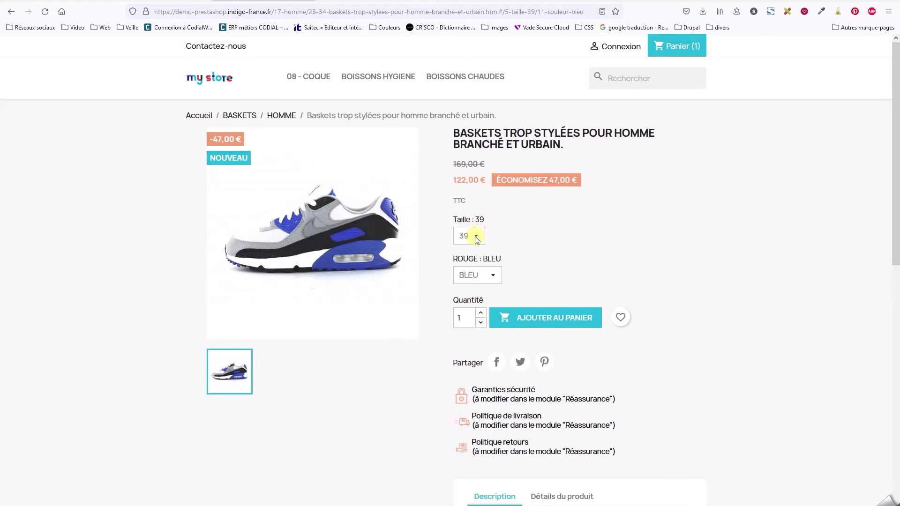
{"action": "left_click", "coordinate": [476, 236]}
{"action": "left_click", "coordinate": [464, 293]}
{"action": "left_click", "coordinate": [466, 276]}
{"action": "left_click", "coordinate": [468, 291]}
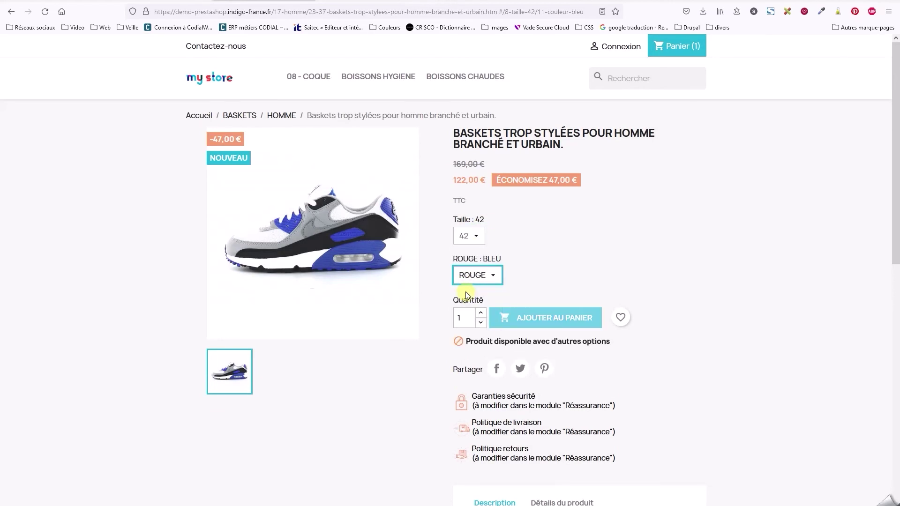
{"action": "left_click", "coordinate": [520, 304]}
{"action": "left_click", "coordinate": [501, 190]}
Add two pairs of the suggested Paire de lacets blancs to the cart and proceed from the cart to checkout
{"action": "scroll", "coordinate": [436, 317], "scroll_direction": "down", "scroll_amount": 6}
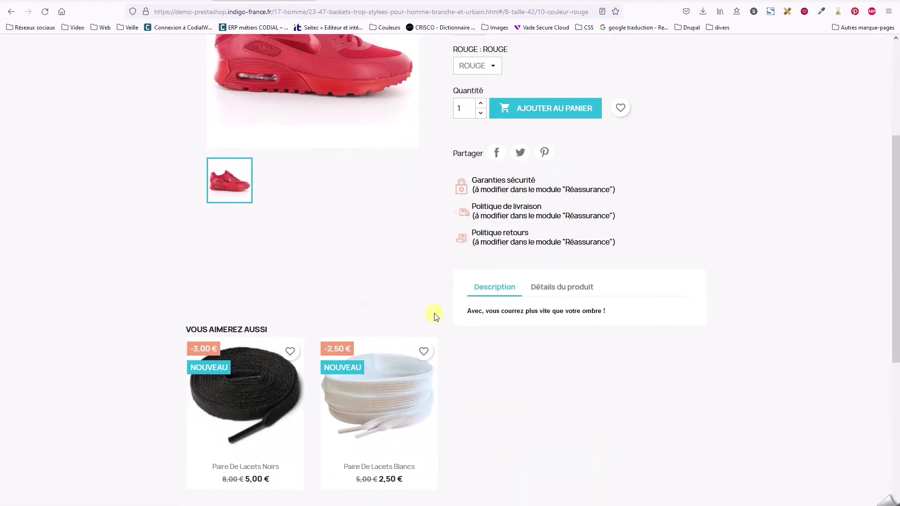
{"action": "left_click", "coordinate": [409, 316]}
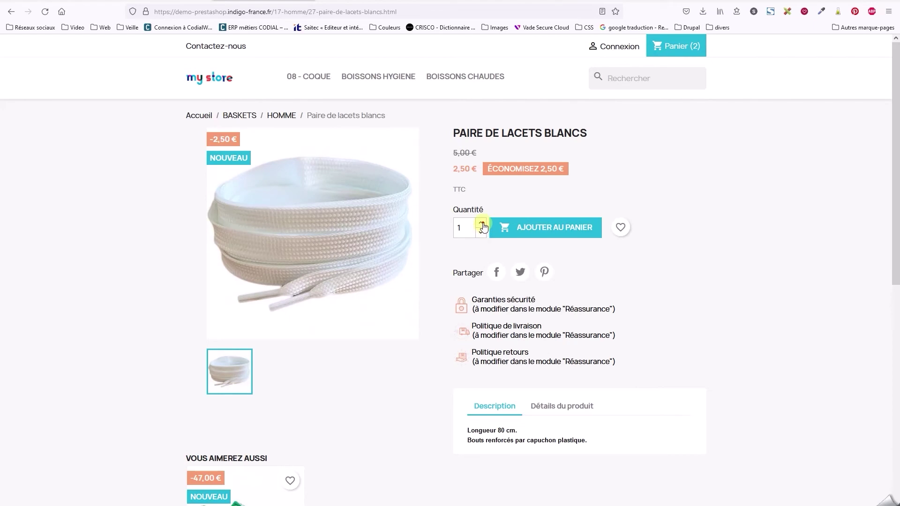
{"action": "left_click", "coordinate": [507, 231]}
{"action": "left_click", "coordinate": [577, 184]}
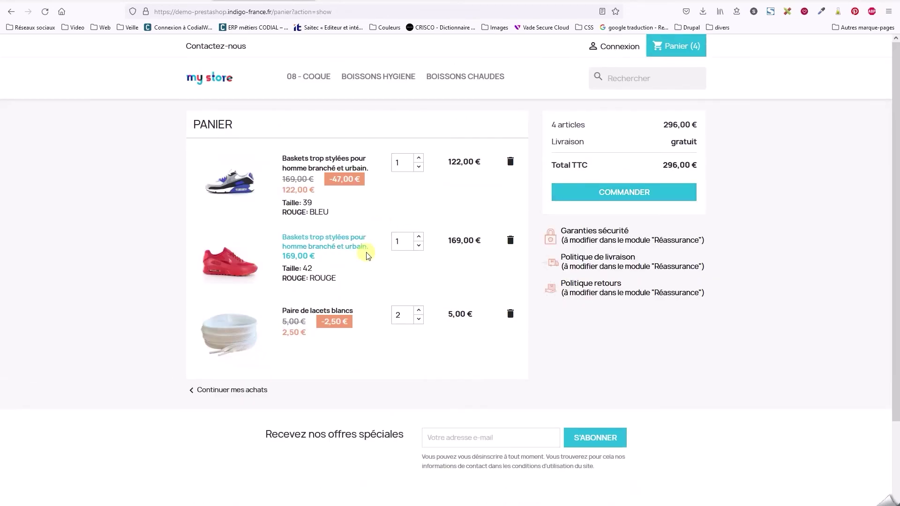
{"action": "left_click", "coordinate": [579, 189]}
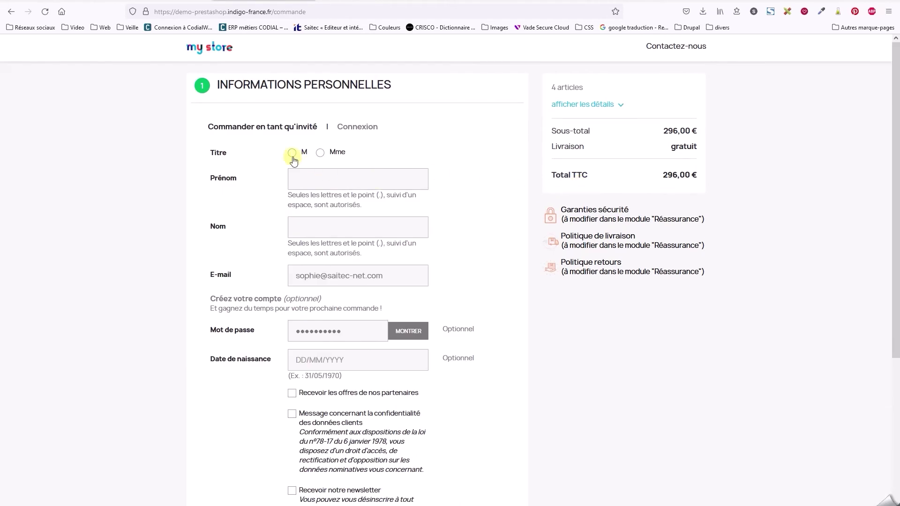
Fill in the guest's personal information with title M, first name, last name, e-mail and account password
{"action": "left_click", "coordinate": [292, 153]}
{"action": "left_click", "coordinate": [298, 178]}
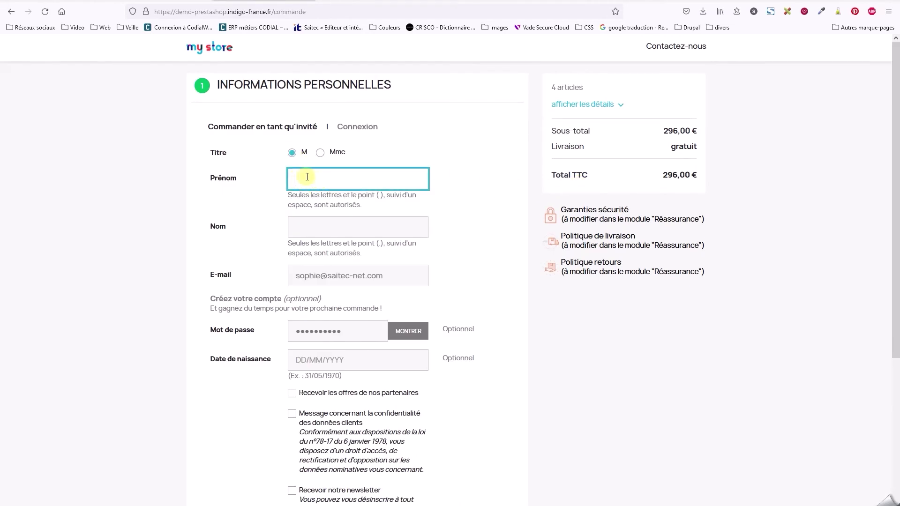
{"action": "key", "text": "Tab"}
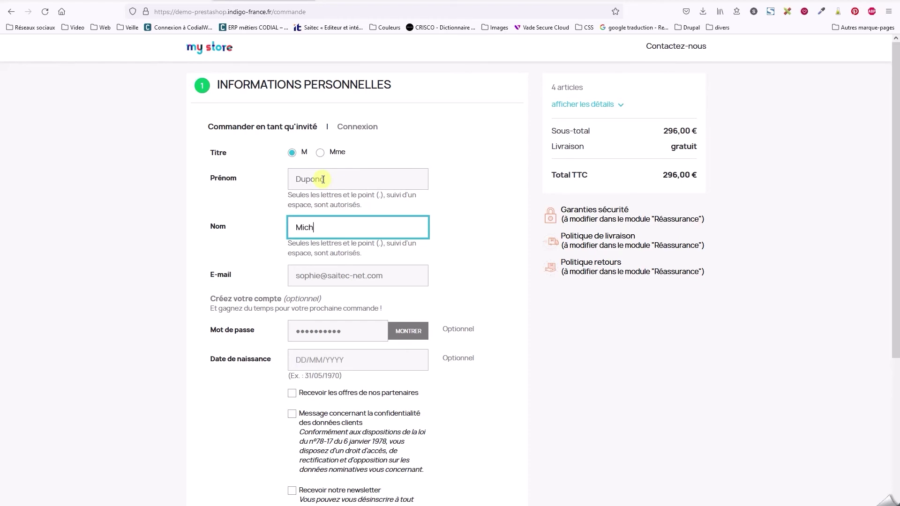
{"action": "key", "text": "Tab"}
{"action": "type", "text": "mich"}
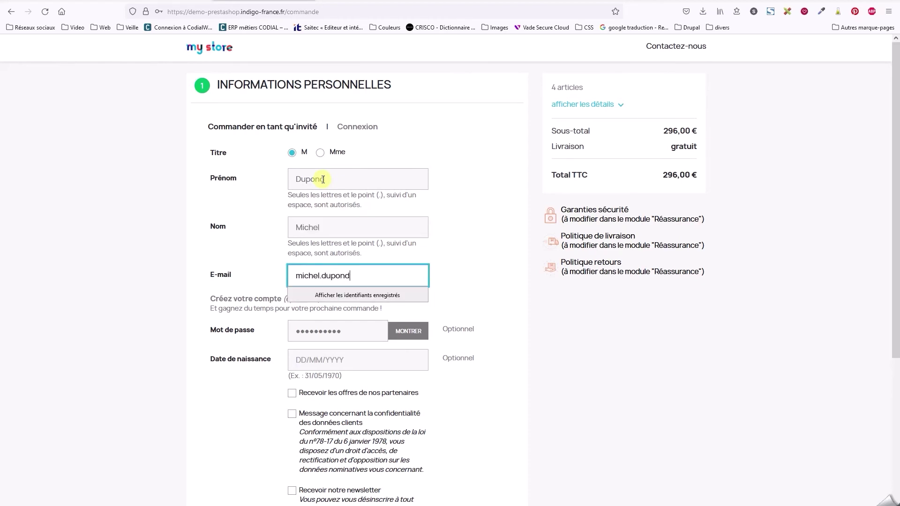
{"action": "key", "text": "Tab"}
{"action": "type", "text": "•"}
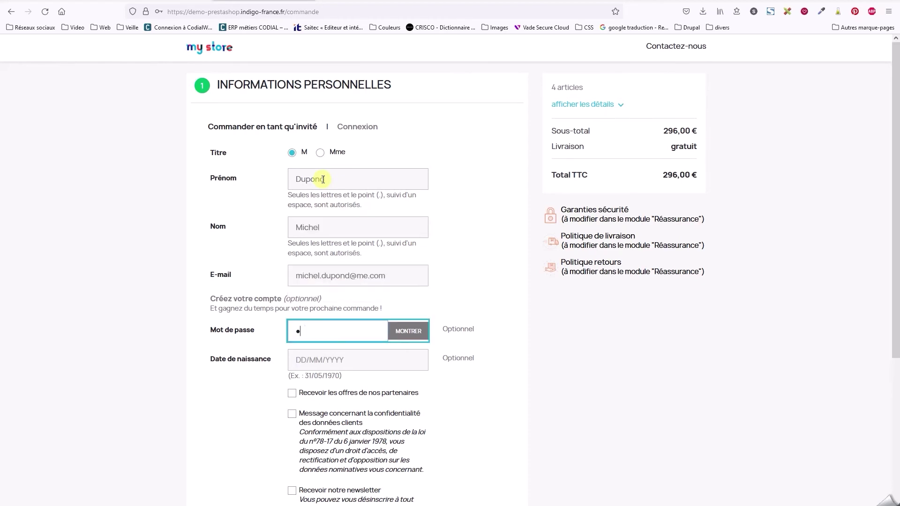
{"action": "key", "text": "Tab"}
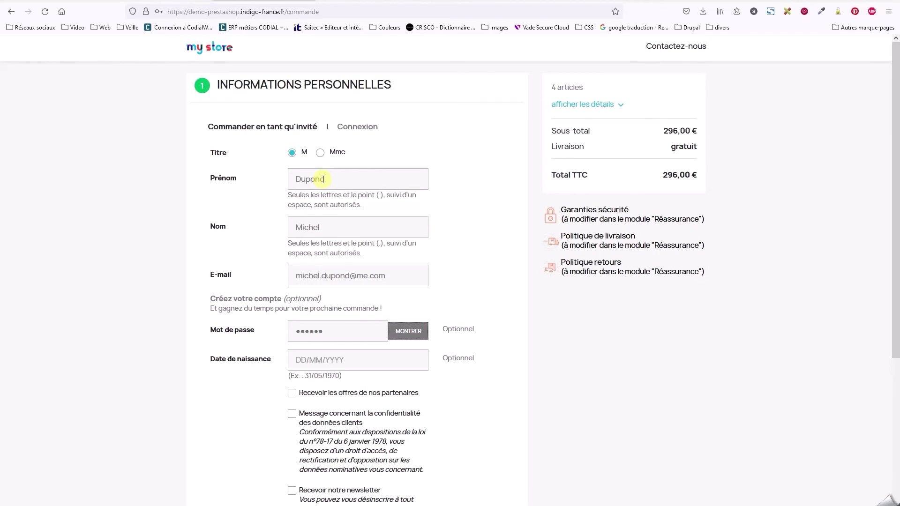
Accept the customer data privacy message, the newsletter and the general conditions, and continue to the addresses
{"action": "scroll", "coordinate": [464, 352], "scroll_direction": "down", "scroll_amount": 2}
{"action": "scroll", "coordinate": [458, 352], "scroll_direction": "down", "scroll_amount": 3}
{"action": "left_click", "coordinate": [358, 276]}
{"action": "left_click", "coordinate": [339, 354]}
{"action": "left_click", "coordinate": [341, 410]}
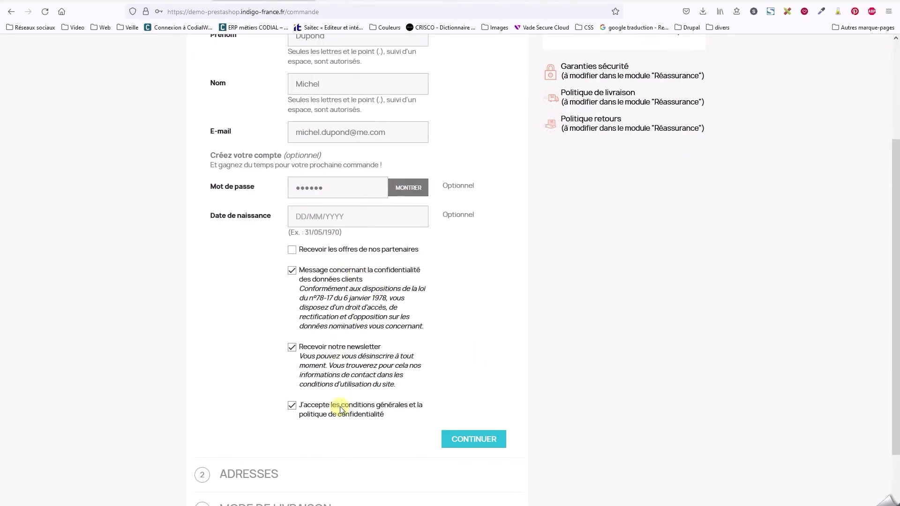
{"action": "left_click", "coordinate": [439, 440]}
Enter the customer's street address, postal code and city, keep France and the same billing address, and continue to delivery
{"action": "left_click", "coordinate": [218, 134]}
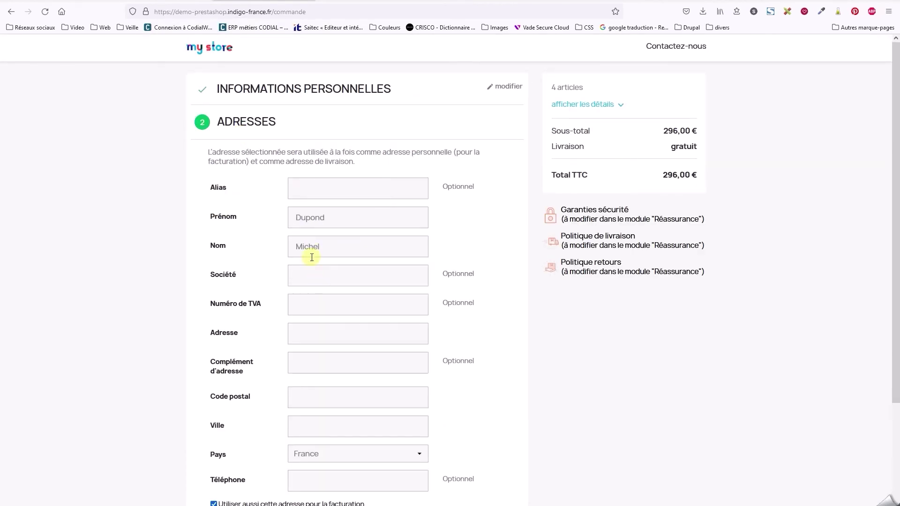
{"action": "left_click", "coordinate": [318, 330]}
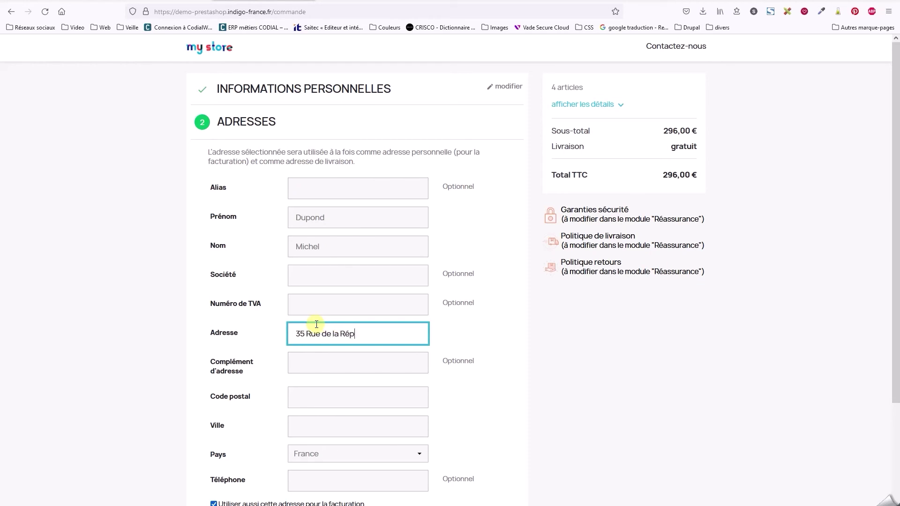
{"action": "key", "text": "Tab"}
{"action": "key", "text": "Tab"}
{"action": "key", "text": "Tab"}
{"action": "scroll", "coordinate": [338, 397], "scroll_direction": "down", "scroll_amount": 2}
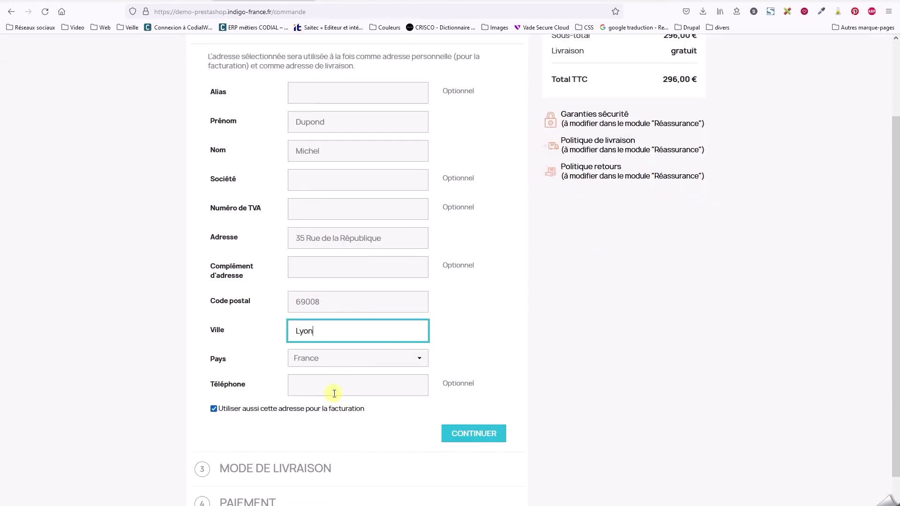
{"action": "left_click", "coordinate": [446, 434]}
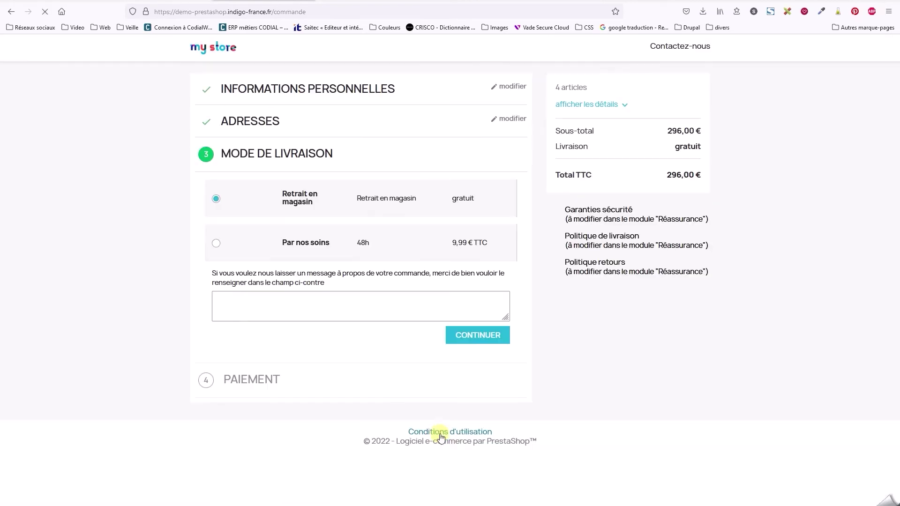
Choose delivery "Par nos soins" and payment by cheque, accept the general terms of sale, and place the order
{"action": "left_click", "coordinate": [291, 244]}
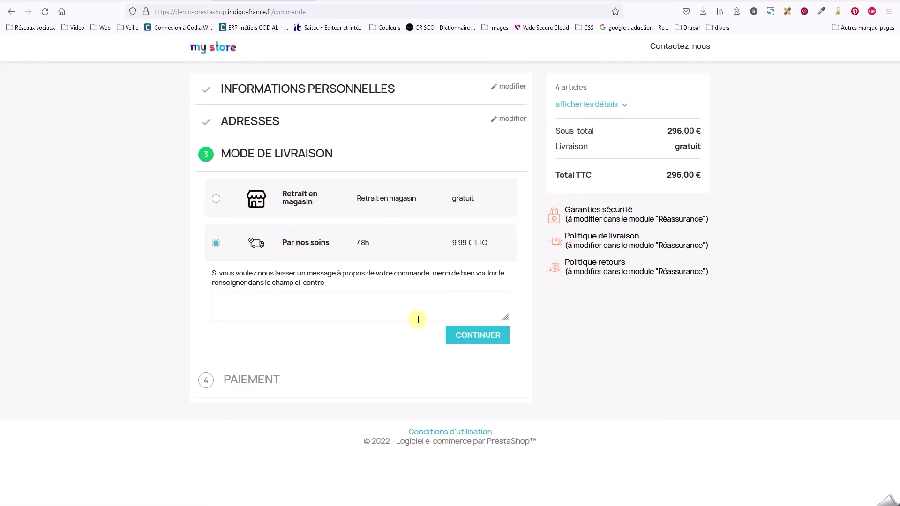
{"action": "left_click", "coordinate": [464, 336]}
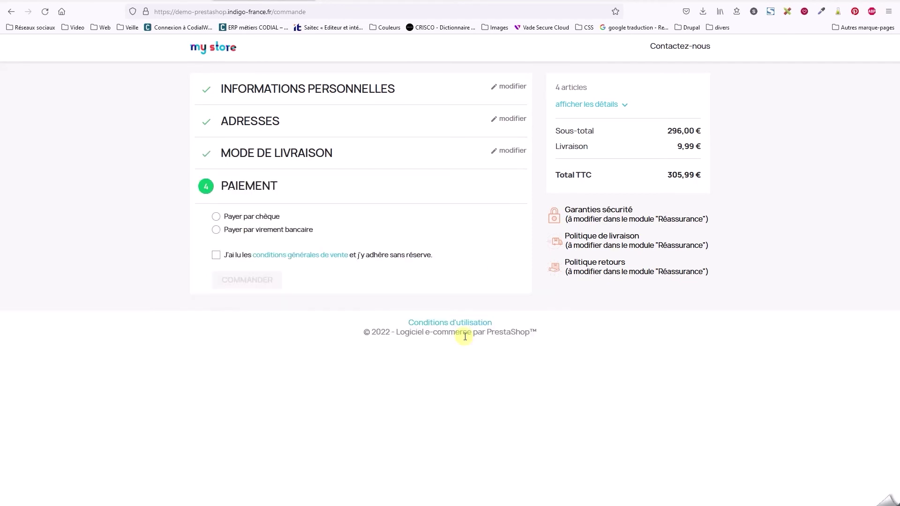
{"action": "left_click", "coordinate": [216, 218]}
{"action": "left_click", "coordinate": [217, 357]}
{"action": "left_click", "coordinate": [233, 384]}
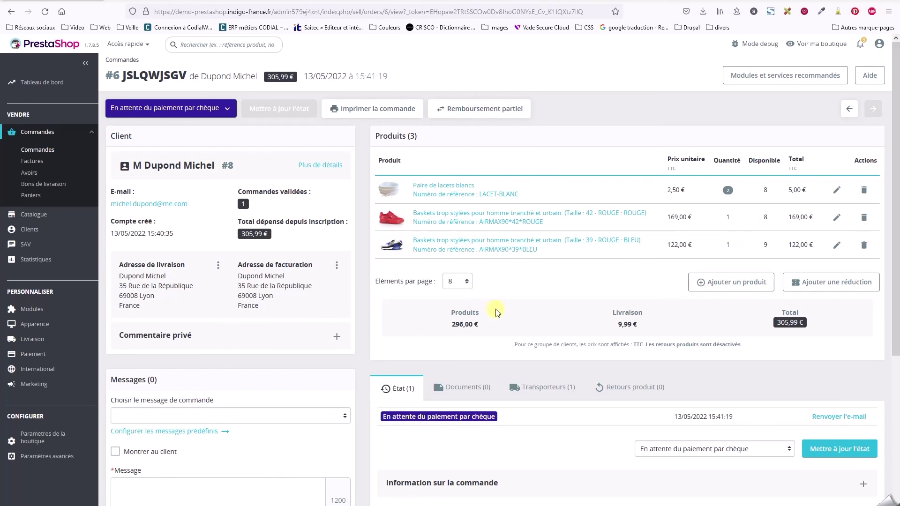
Review the new order's products, payment status and Codial export section in the PrestaShop back office
{"action": "scroll", "coordinate": [488, 311], "scroll_direction": "down", "scroll_amount": 2}
{"action": "scroll", "coordinate": [488, 310], "scroll_direction": "down", "scroll_amount": 1}
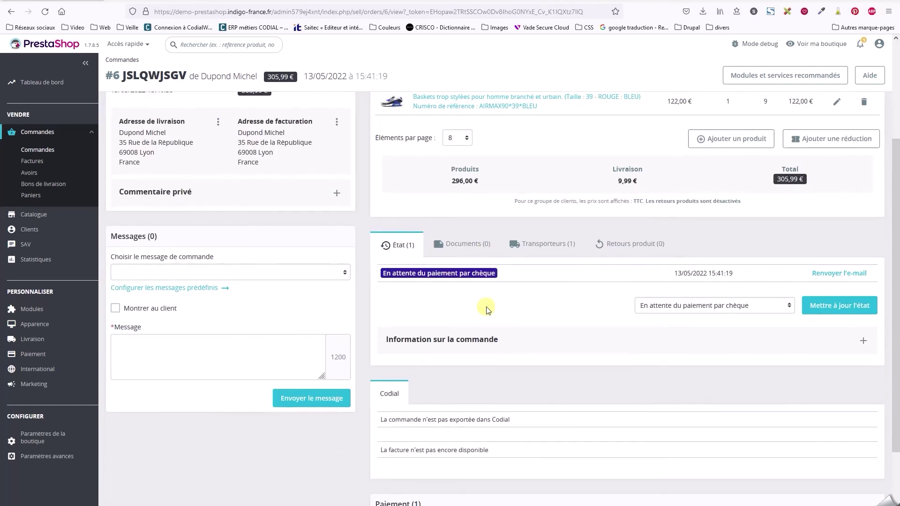
{"action": "scroll", "coordinate": [488, 309], "scroll_direction": "down", "scroll_amount": 2}
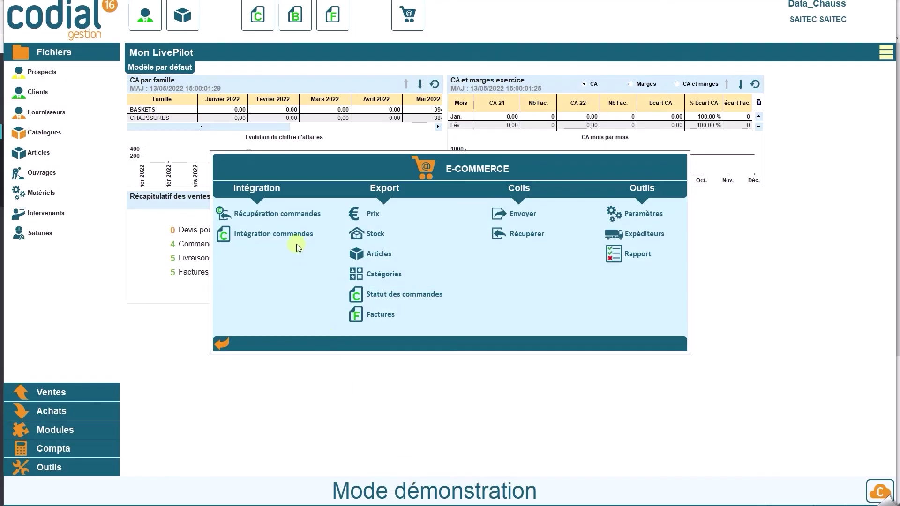
Retrieve the e-commerce orders in Codial and select the new DEMO-PRESTA order in the order list
{"action": "left_click", "coordinate": [302, 214]}
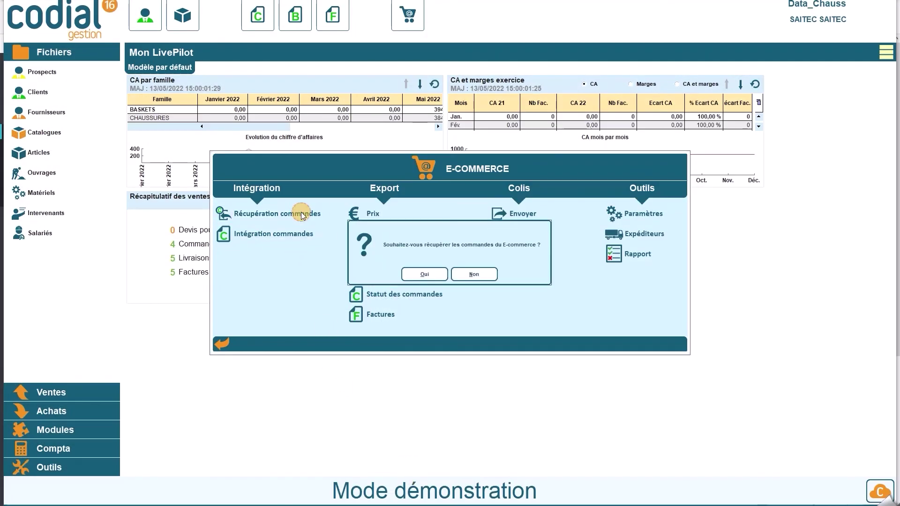
{"action": "left_click", "coordinate": [413, 280]}
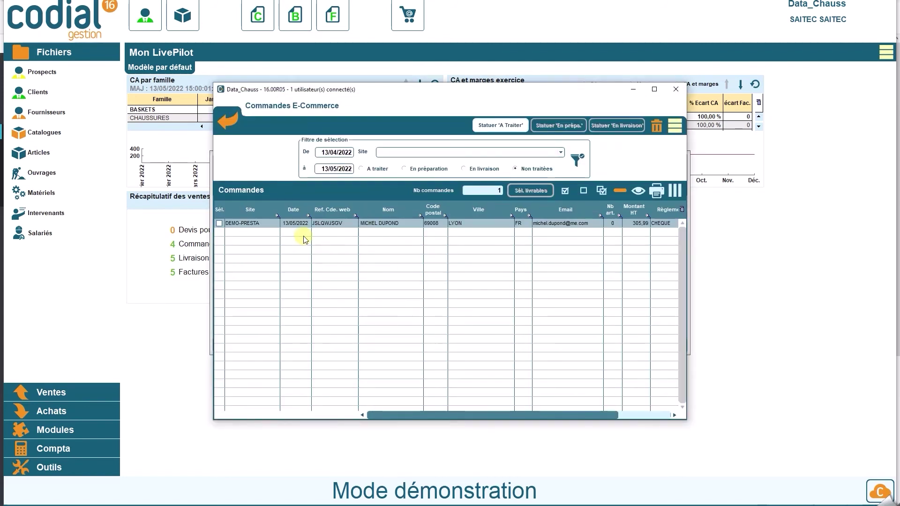
{"action": "left_click", "coordinate": [218, 224]}
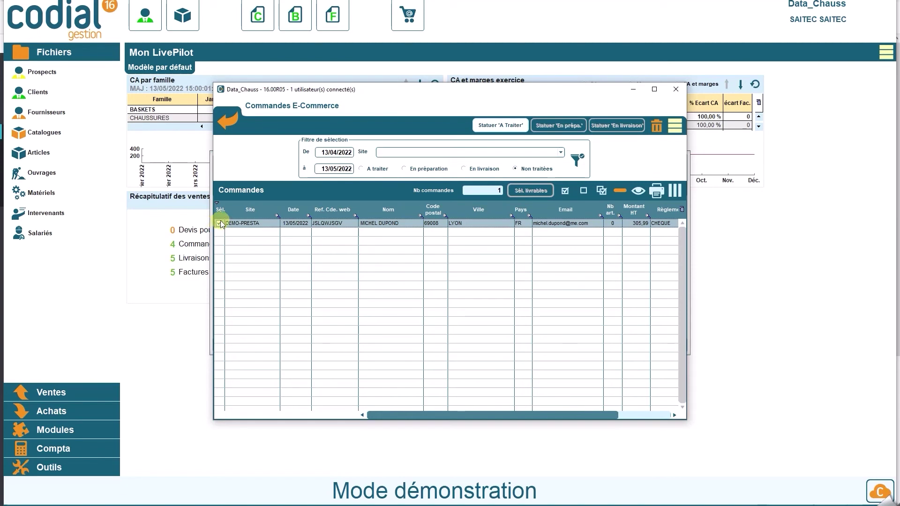
Set the selected order to 'A Traiter' to integrate it into Codial, and open it from the customer orders list
{"action": "left_click", "coordinate": [487, 125]}
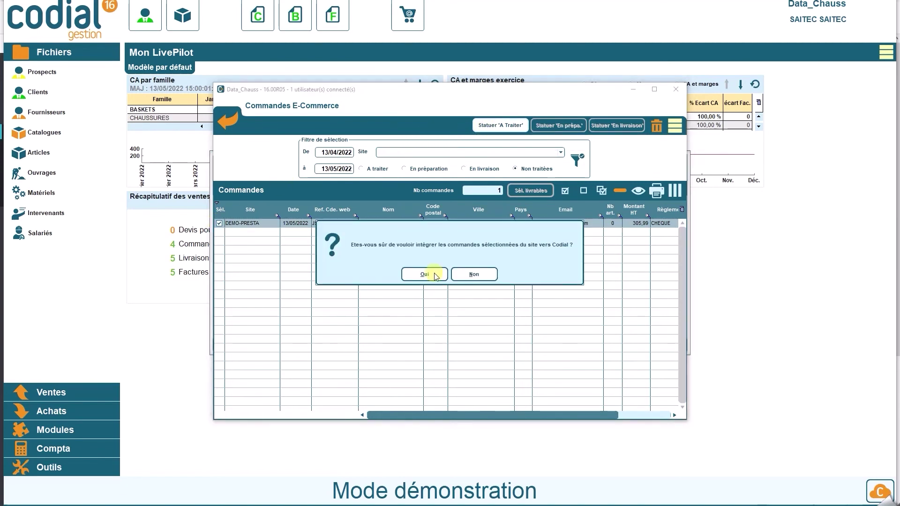
{"action": "left_click", "coordinate": [434, 273]}
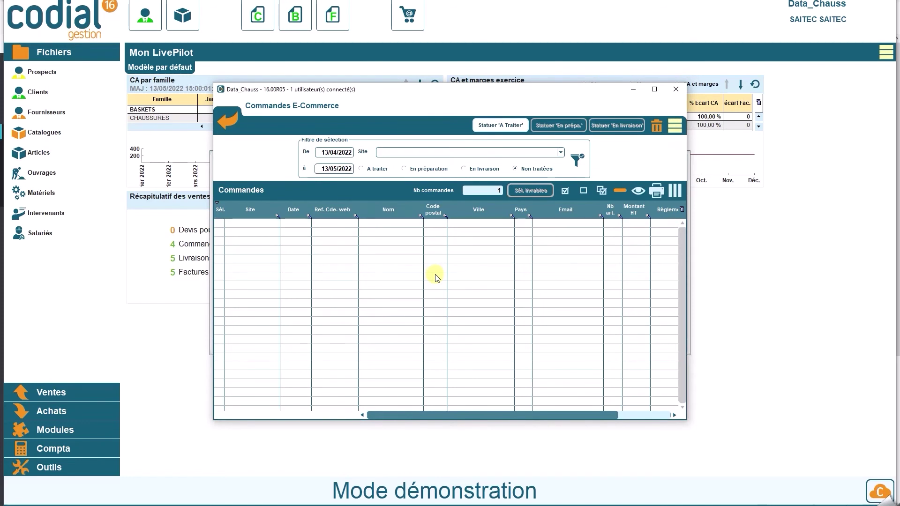
{"action": "left_click", "coordinate": [233, 125]}
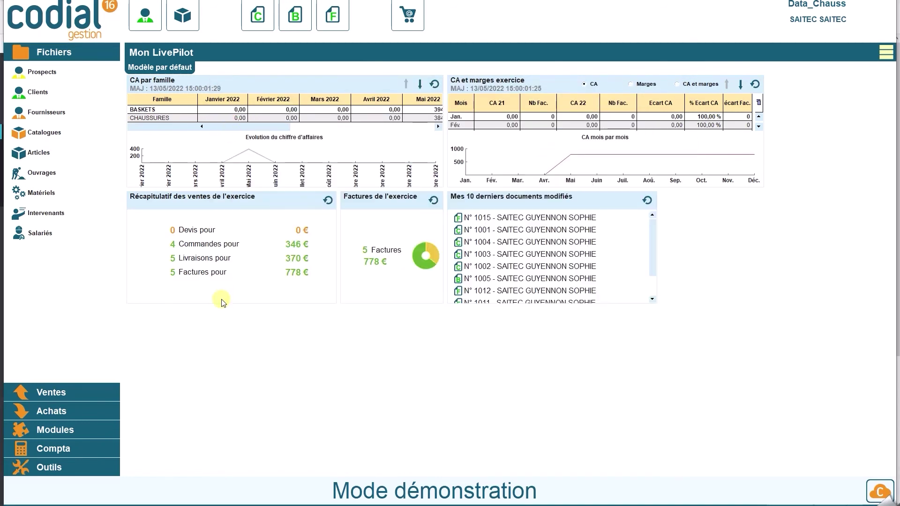
{"action": "left_click", "coordinate": [255, 13]}
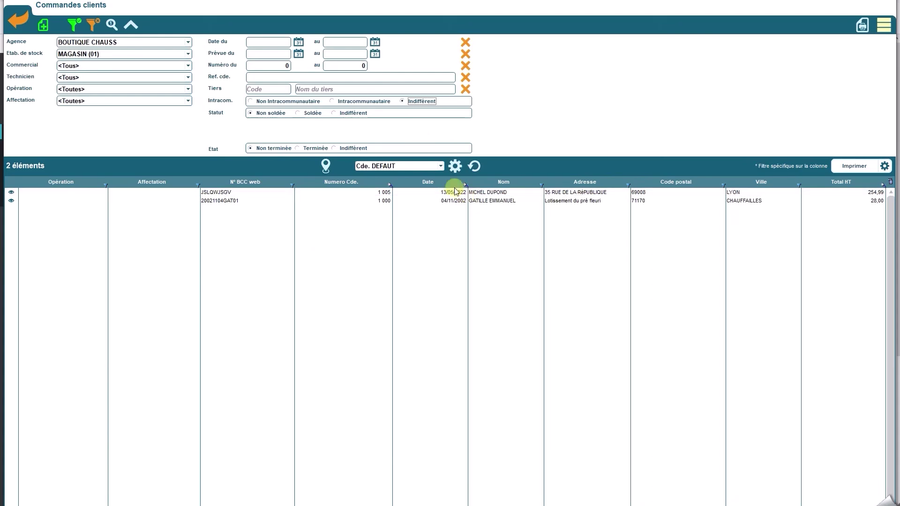
{"action": "double_click", "coordinate": [258, 193]}
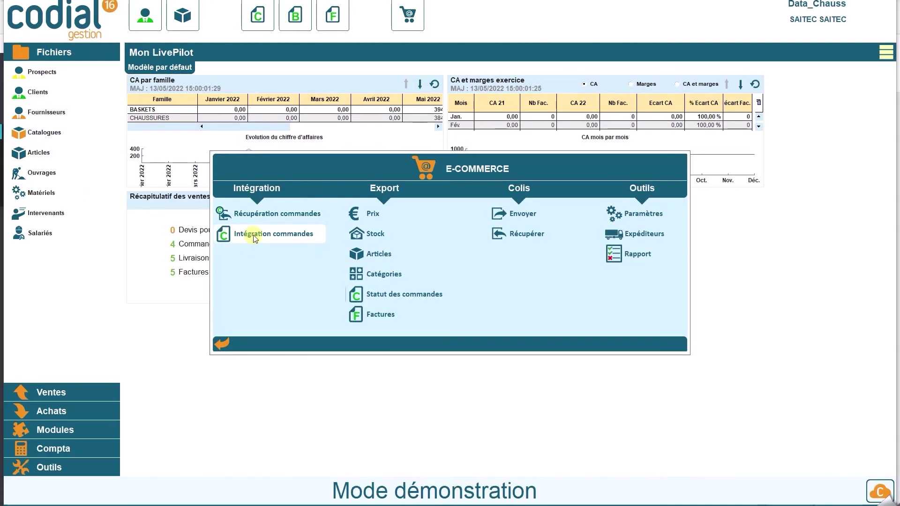
Set the integrated DEMO-PRESTA e-commerce order to 'En prépa.' and return to the E-Commerce module
{"action": "left_click", "coordinate": [255, 237]}
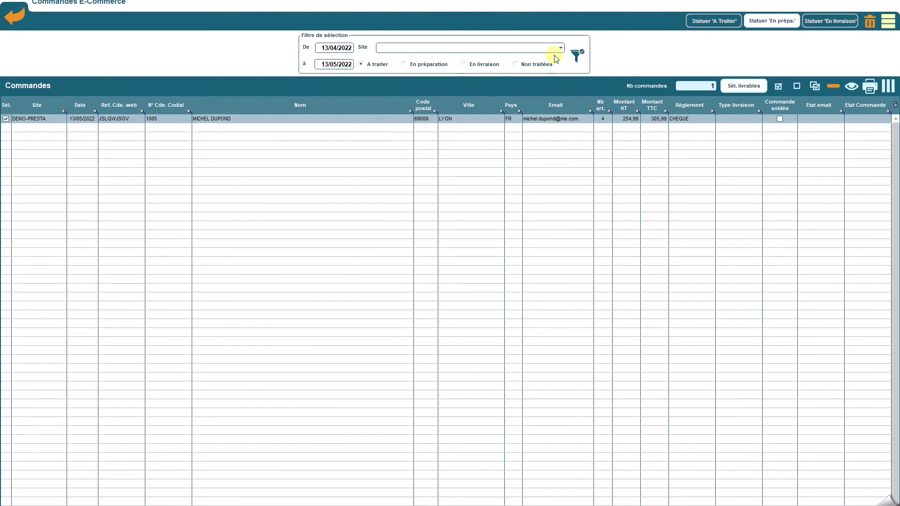
{"action": "left_click", "coordinate": [762, 21]}
{"action": "left_click", "coordinate": [435, 273]}
{"action": "left_click", "coordinate": [15, 17]}
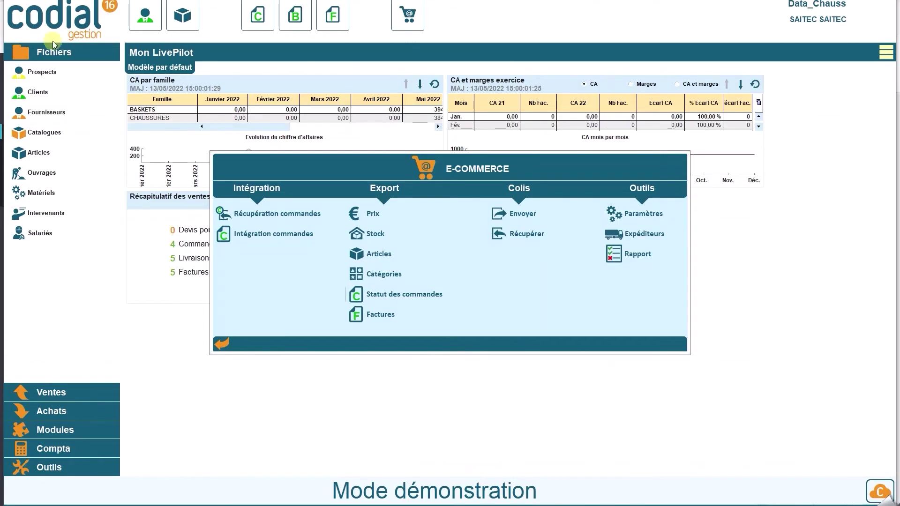
Send the order statuses to the e-commerce site and refresh the order list in the PrestaShop back office
{"action": "left_click", "coordinate": [401, 294]}
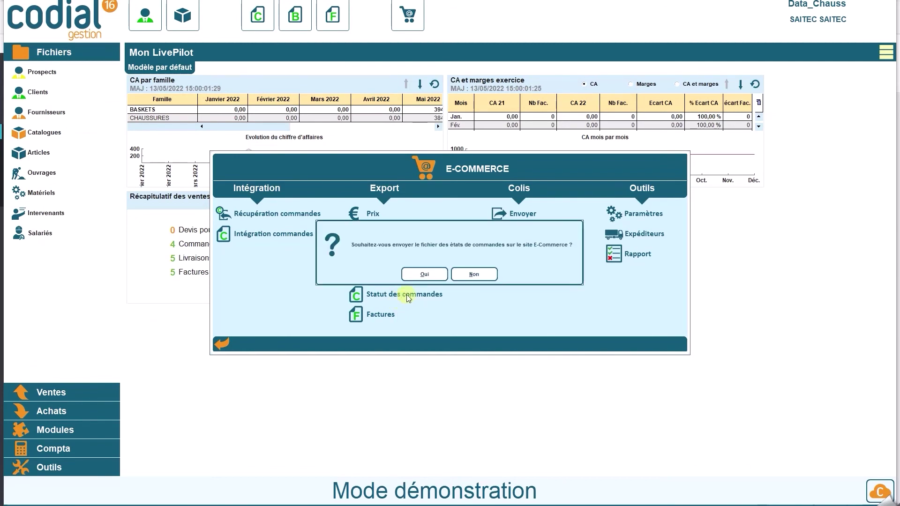
{"action": "left_click", "coordinate": [422, 276]}
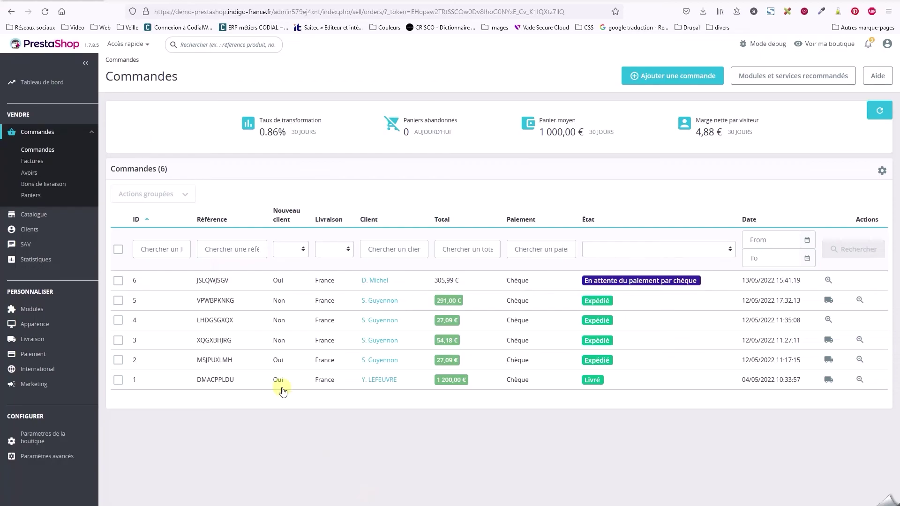
{"action": "left_click", "coordinate": [47, 13]}
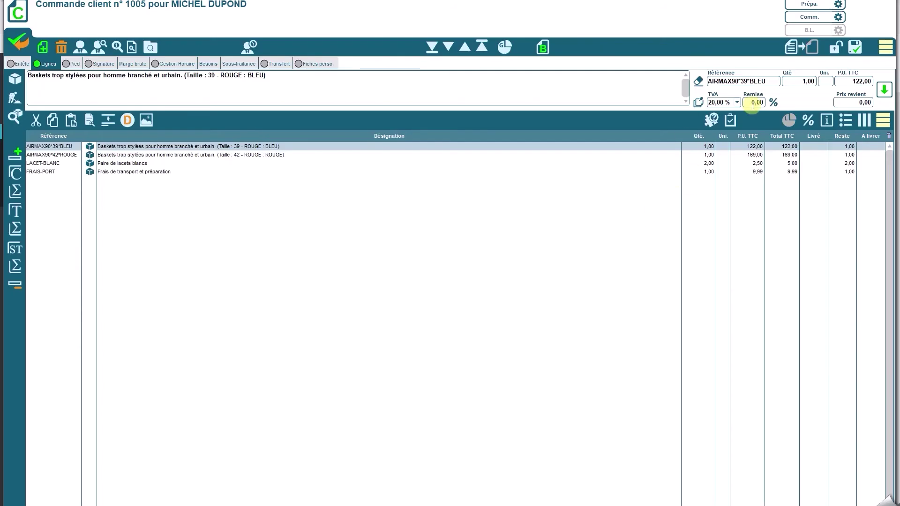
Transfer the complete customer order in Codial to a delivery note, accept the parcel list with one parcel, and display the delivery note
{"action": "left_click", "coordinate": [791, 51]}
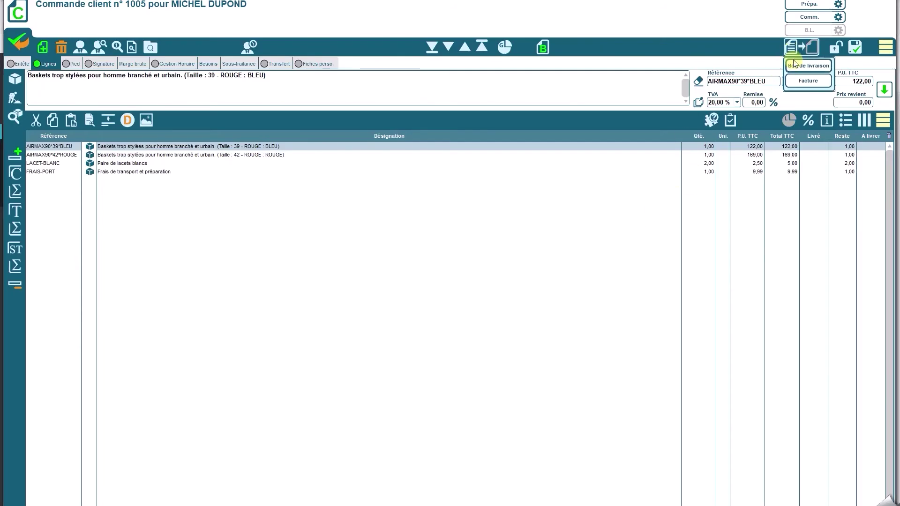
{"action": "left_click", "coordinate": [808, 66]}
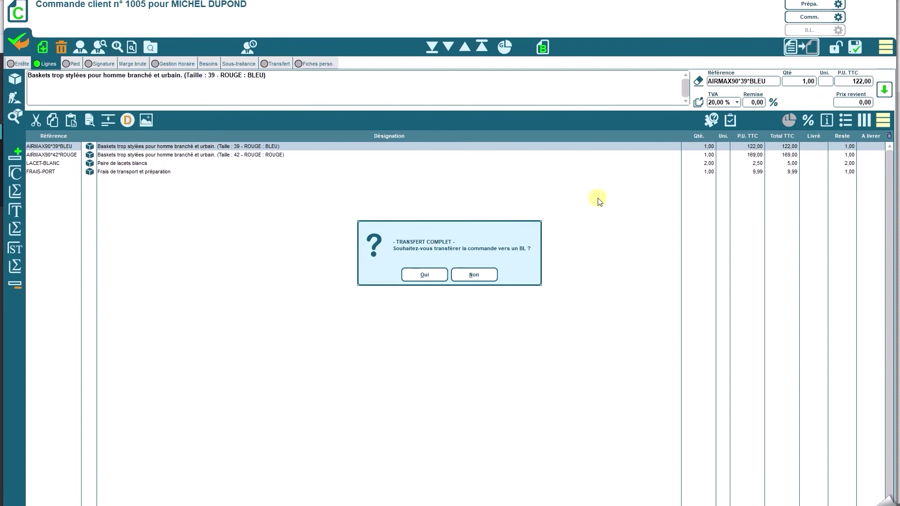
{"action": "left_click", "coordinate": [409, 276]}
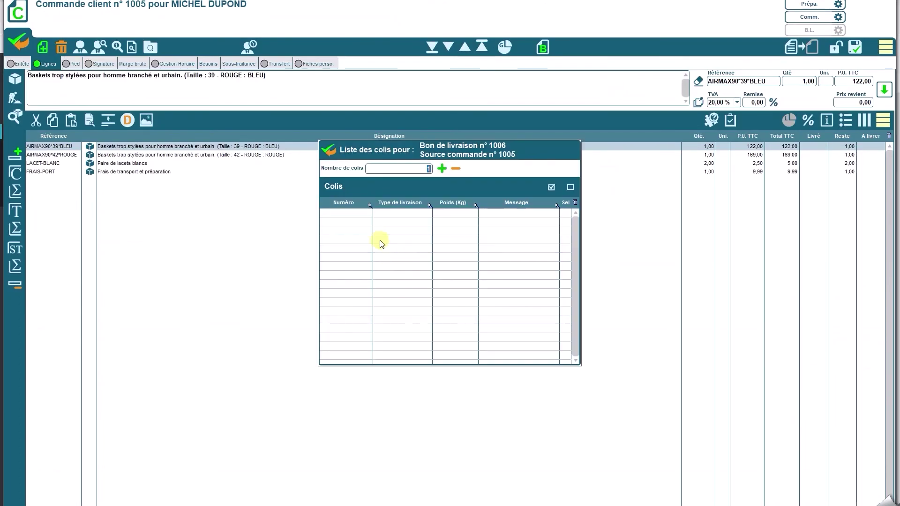
{"action": "left_click", "coordinate": [329, 150]}
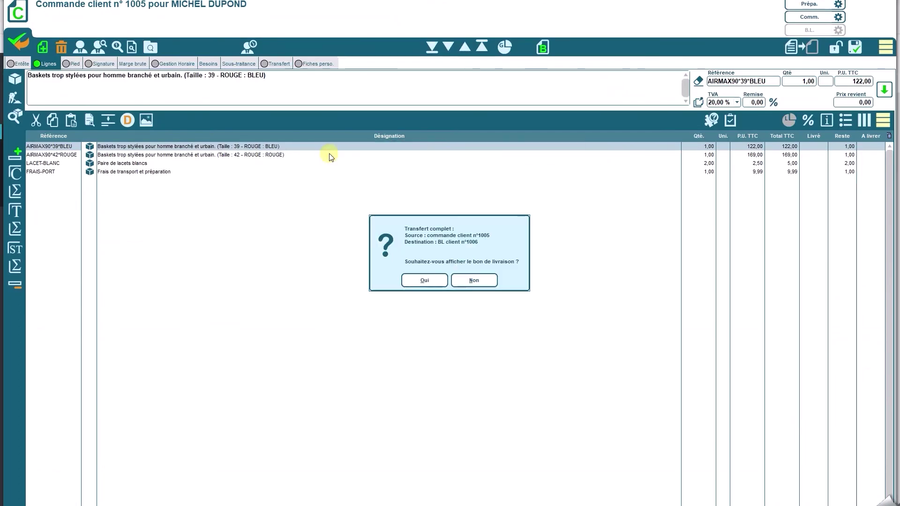
{"action": "left_click", "coordinate": [416, 281]}
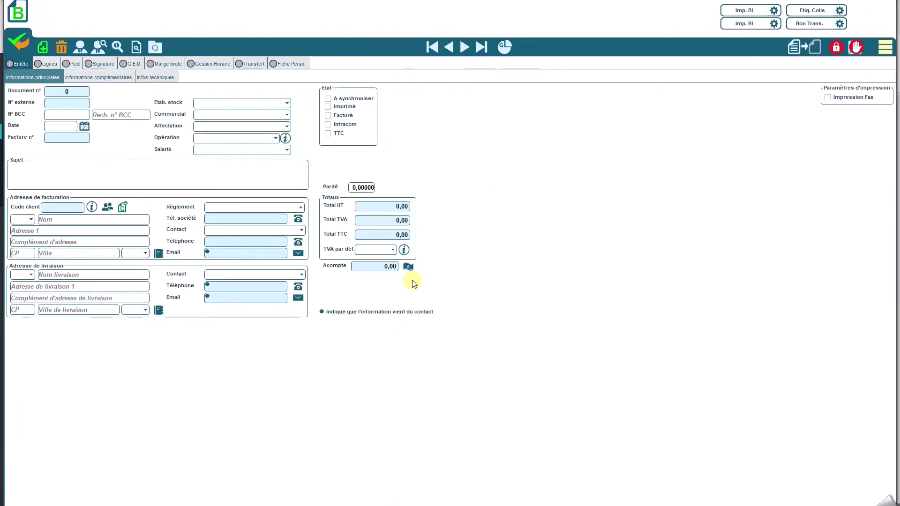
Unlock the delivery note, transfer it completely to a customer invoice, and display the invoice
{"action": "left_click", "coordinate": [835, 48]}
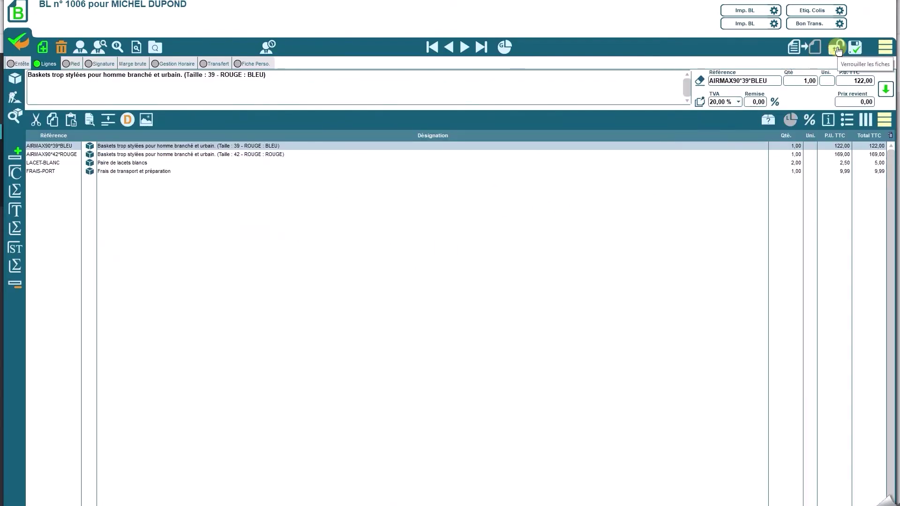
{"action": "left_click", "coordinate": [803, 49]}
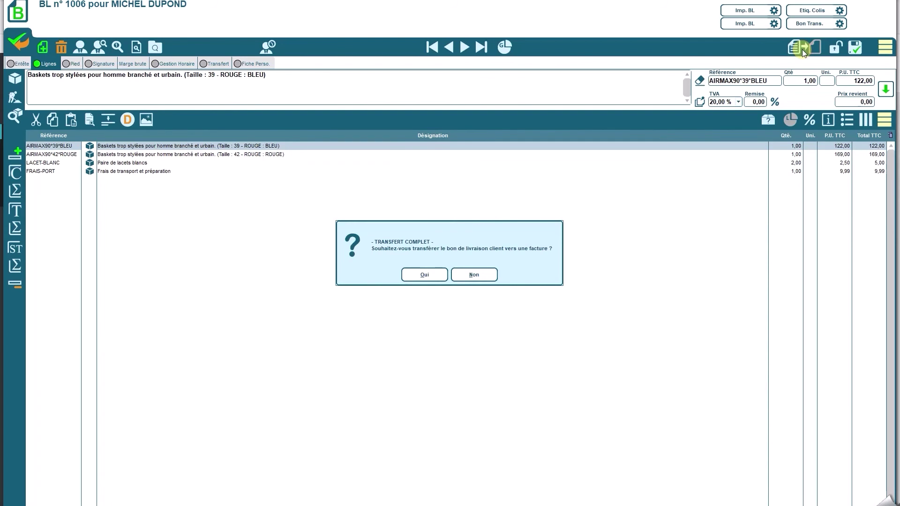
{"action": "left_click", "coordinate": [425, 275]}
{"action": "left_click", "coordinate": [439, 282]}
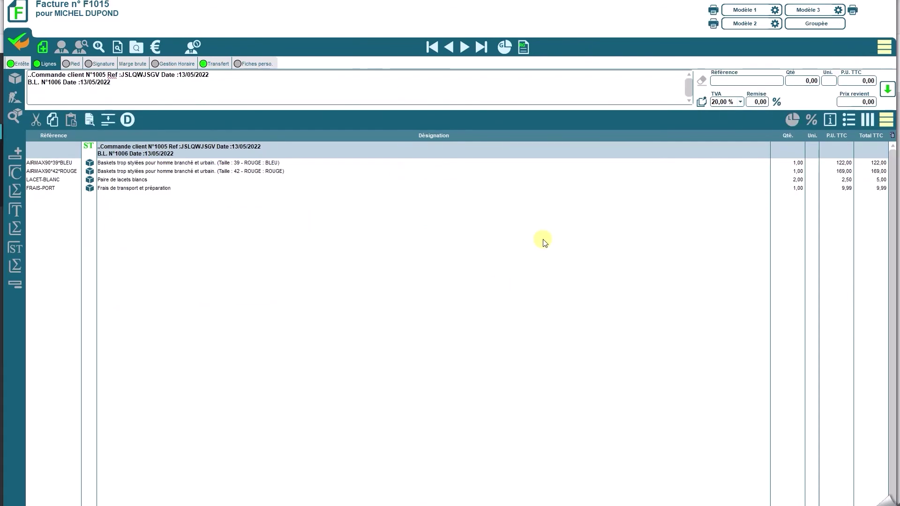
Preview the invoice with Modèle 1, and review the order's status history and Codial section in the PrestaShop back office
{"action": "left_click", "coordinate": [712, 12]}
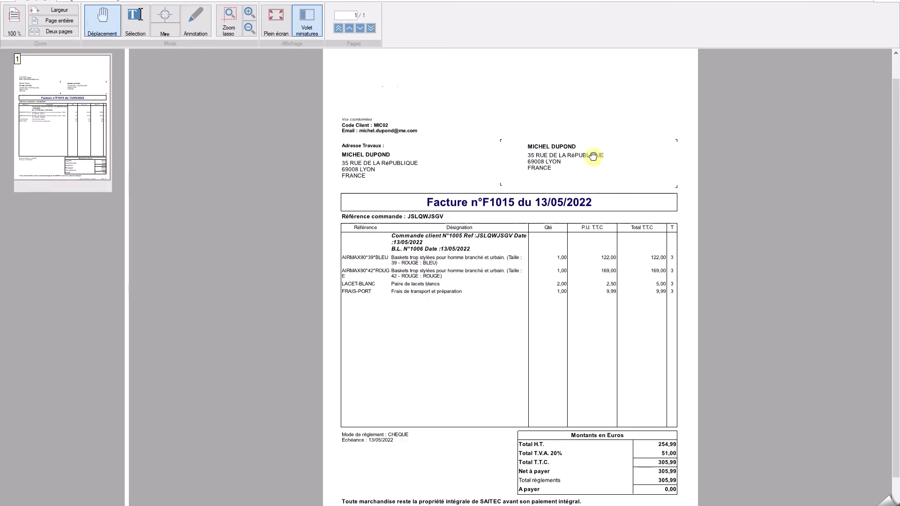
{"action": "key", "text": "Escape"}
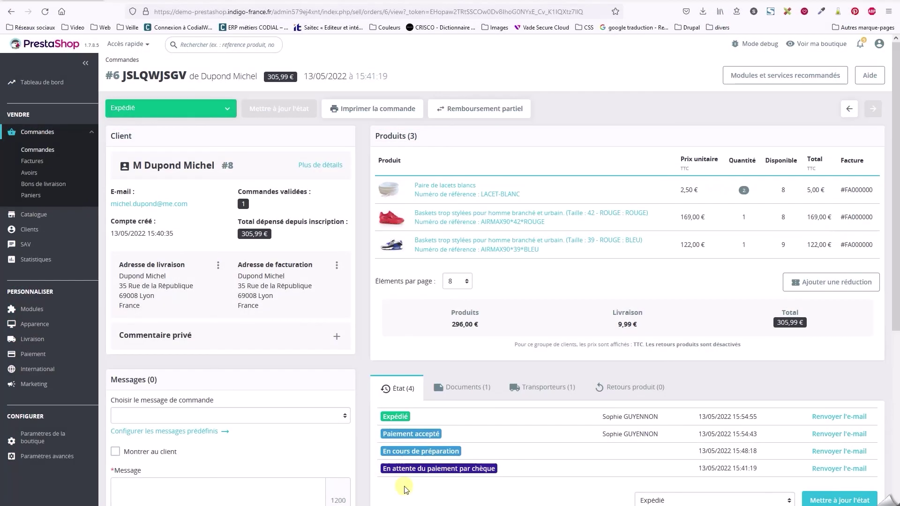
{"action": "scroll", "coordinate": [446, 167], "scroll_direction": "down", "scroll_amount": 6}
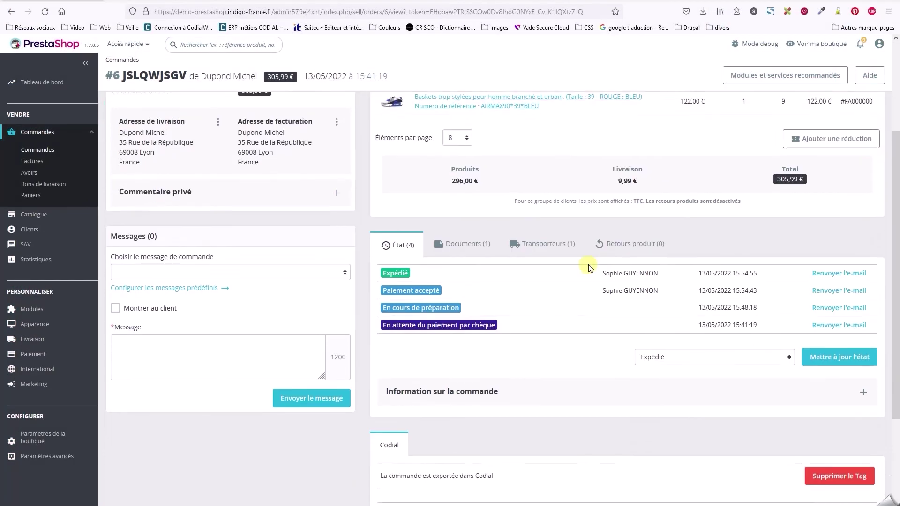
{"action": "scroll", "coordinate": [581, 264], "scroll_direction": "down", "scroll_amount": 1}
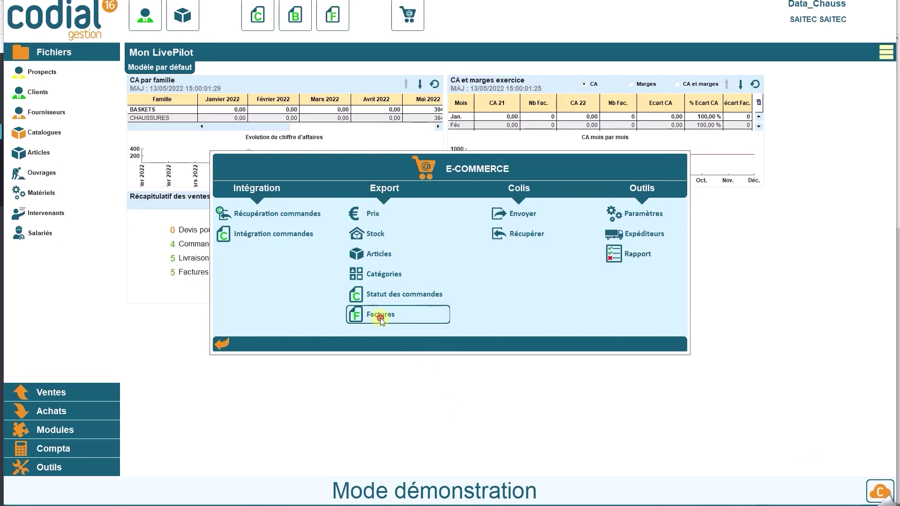
Export the selected unsent DEMO-PRESTA invoice from Codial to the e-commerce database
{"action": "left_click", "coordinate": [381, 318]}
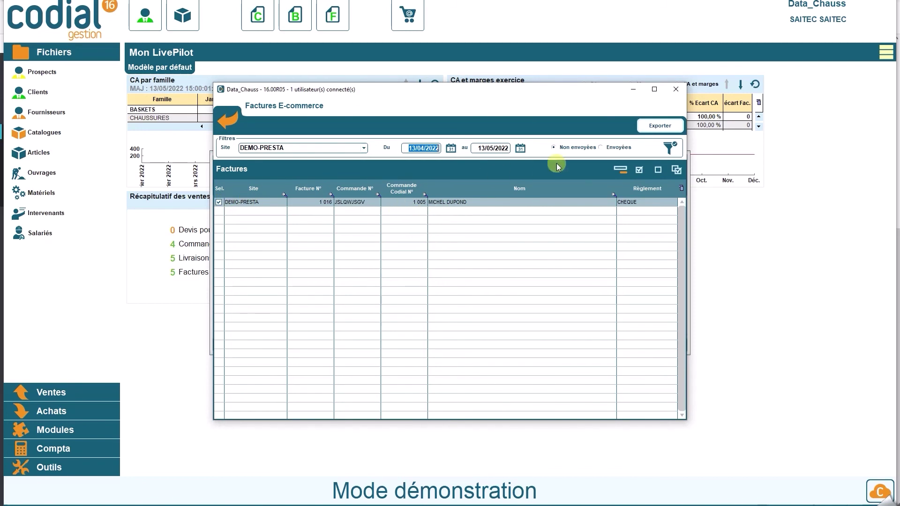
{"action": "left_click", "coordinate": [640, 127]}
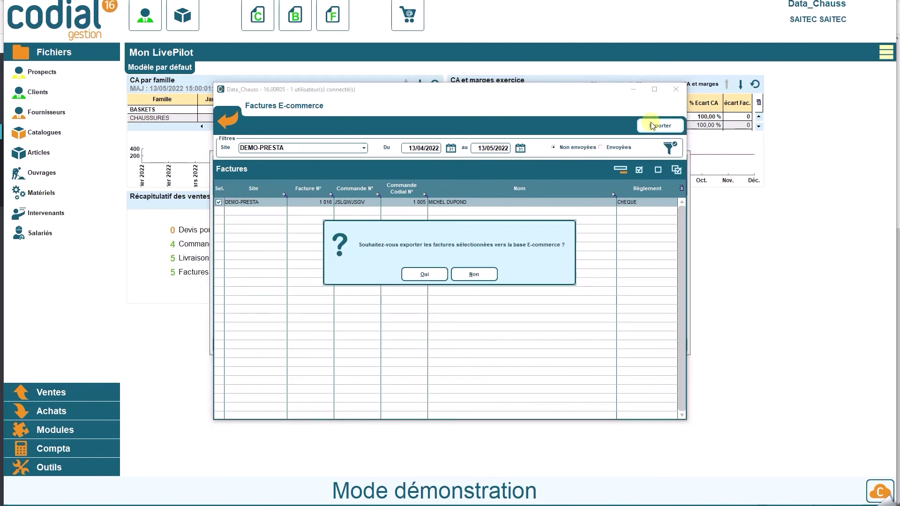
{"action": "left_click", "coordinate": [433, 272]}
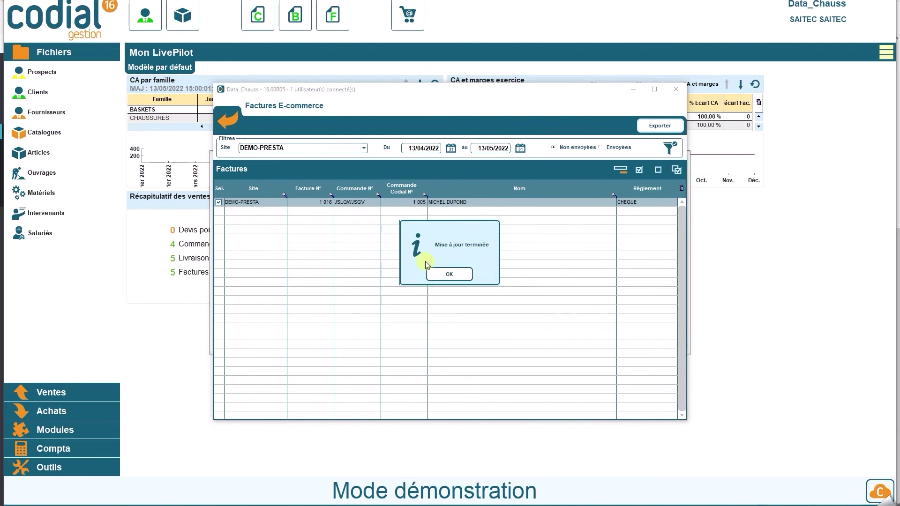
{"action": "left_click", "coordinate": [437, 274]}
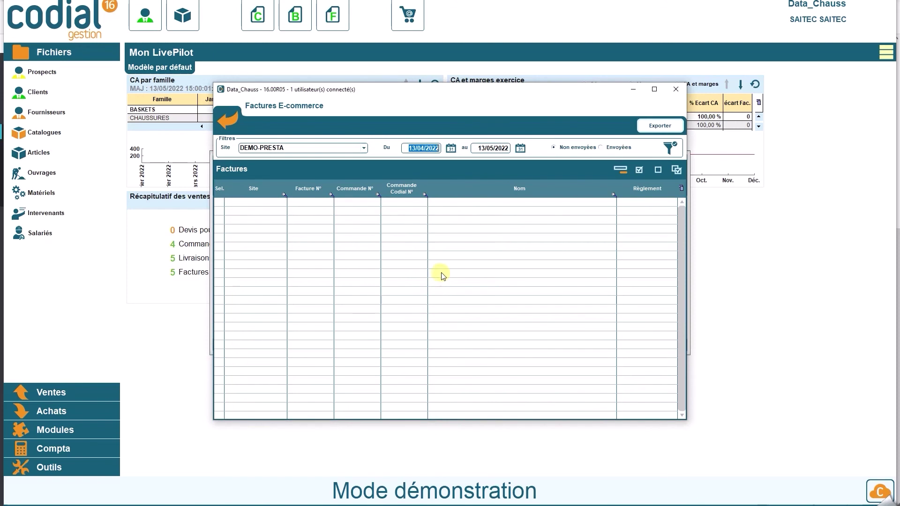
Reload the order in the PrestaShop back office and open Facture_1016.pdf from its Codial section to review the totals
{"action": "left_click", "coordinate": [342, 505]}
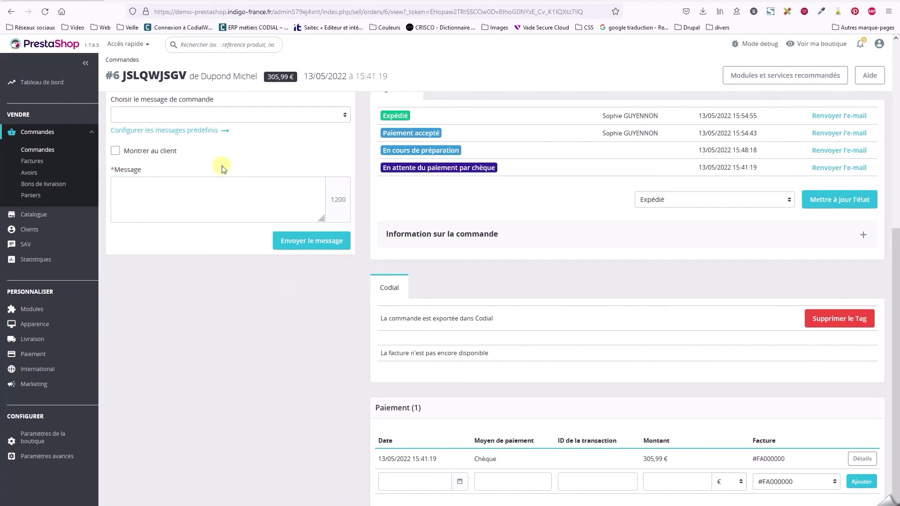
{"action": "left_click", "coordinate": [45, 12]}
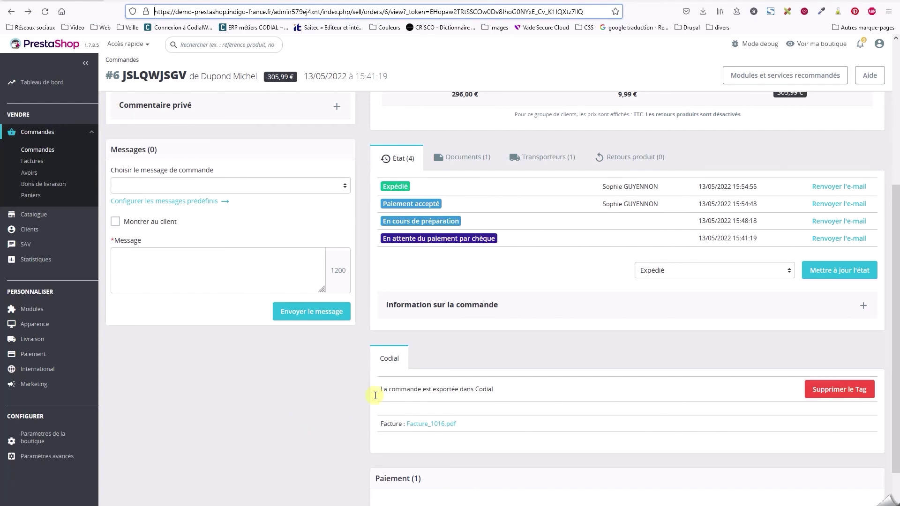
{"action": "left_click", "coordinate": [455, 427]}
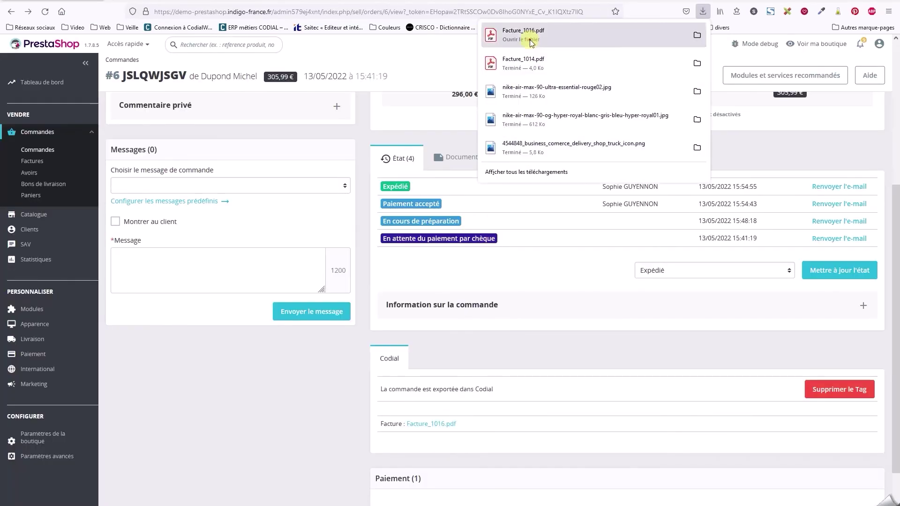
{"action": "left_click", "coordinate": [532, 41]}
{"action": "scroll", "coordinate": [534, 111], "scroll_direction": "down", "scroll_amount": 10}
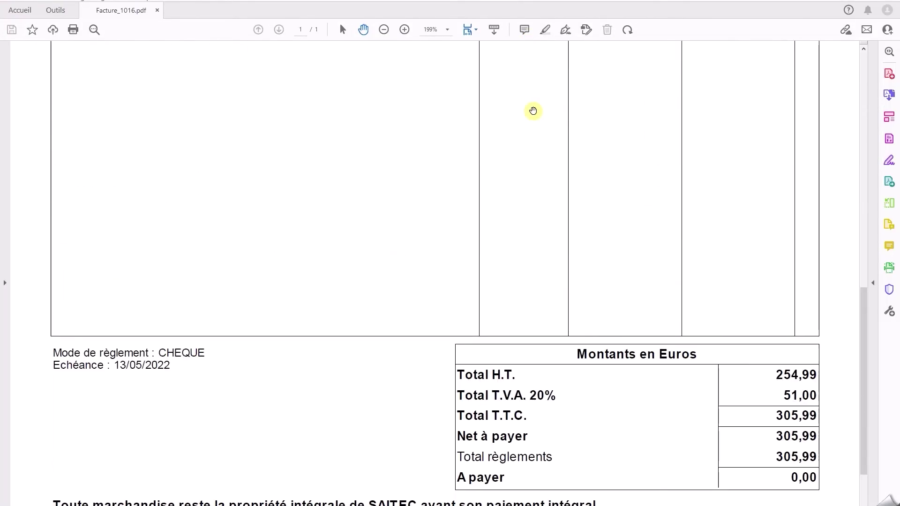
{"action": "scroll", "coordinate": [533, 110], "scroll_direction": "down", "scroll_amount": 2}
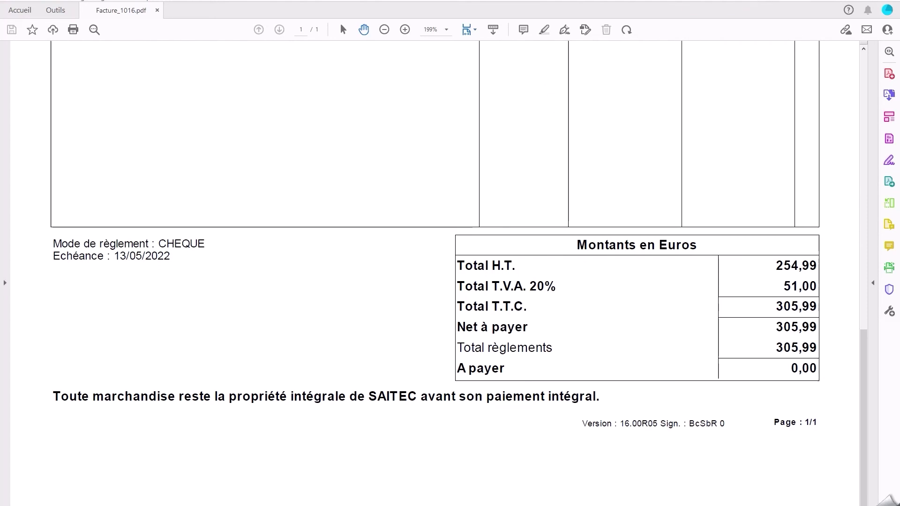
{"action": "left_click", "coordinate": [889, 1]}
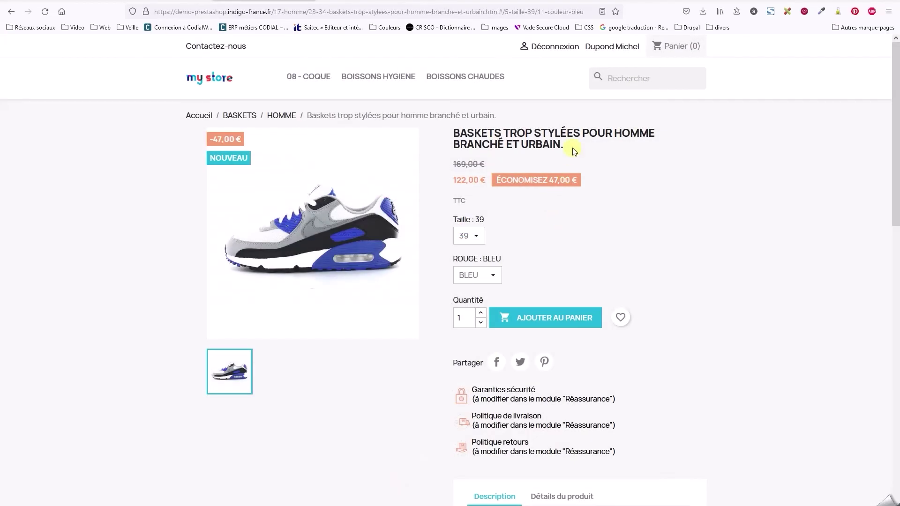
Open the customer's order history from the storefront account and view the order's invoice PDF
{"action": "left_click", "coordinate": [612, 46]}
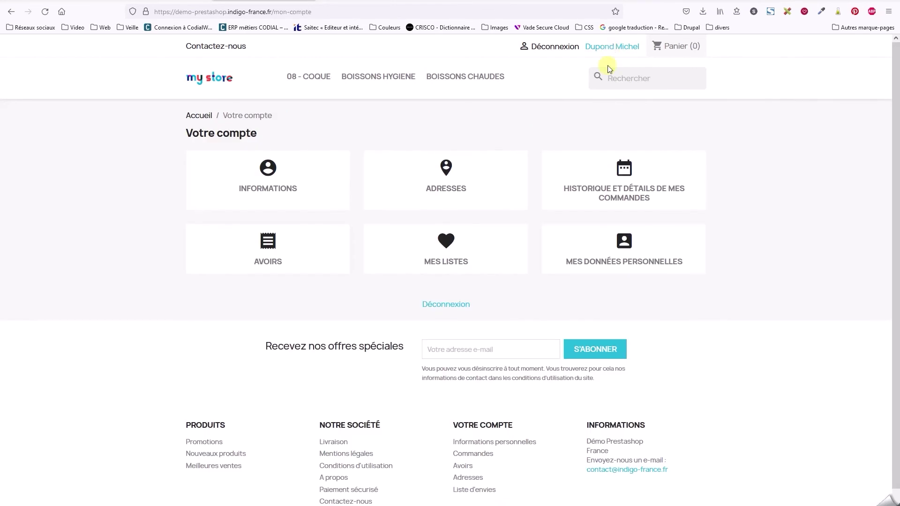
{"action": "left_click", "coordinate": [620, 169]}
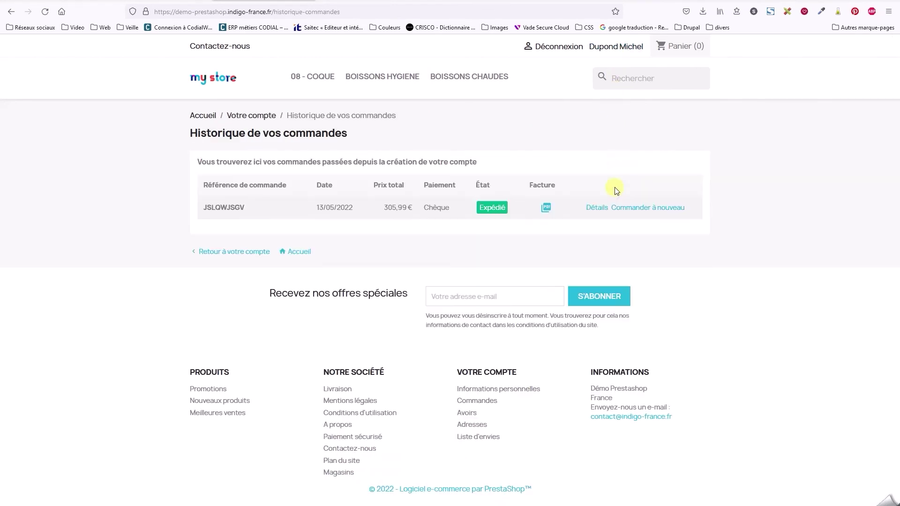
{"action": "left_click", "coordinate": [543, 212]}
{"action": "left_click", "coordinate": [534, 41]}
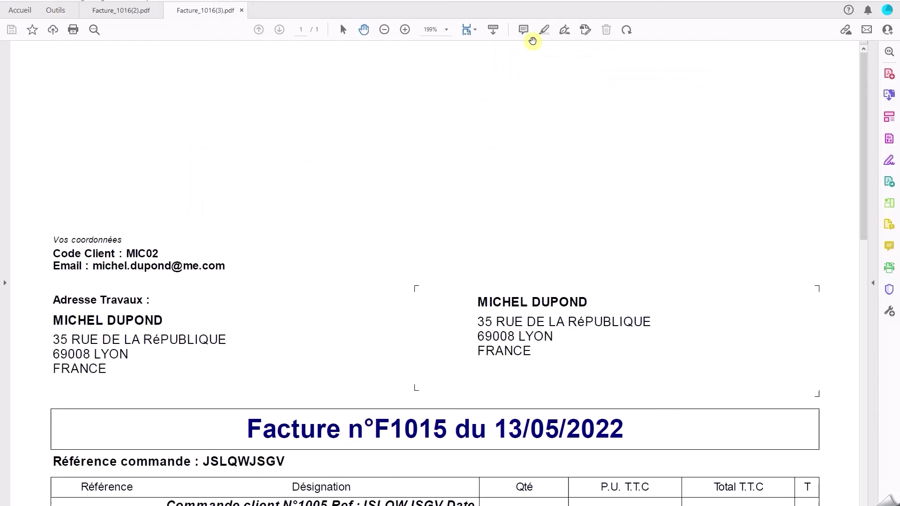
Review the invoice PDF's product lines and customer details, and close the open invoice PDFs
{"action": "scroll", "coordinate": [553, 244], "scroll_direction": "down", "scroll_amount": 6}
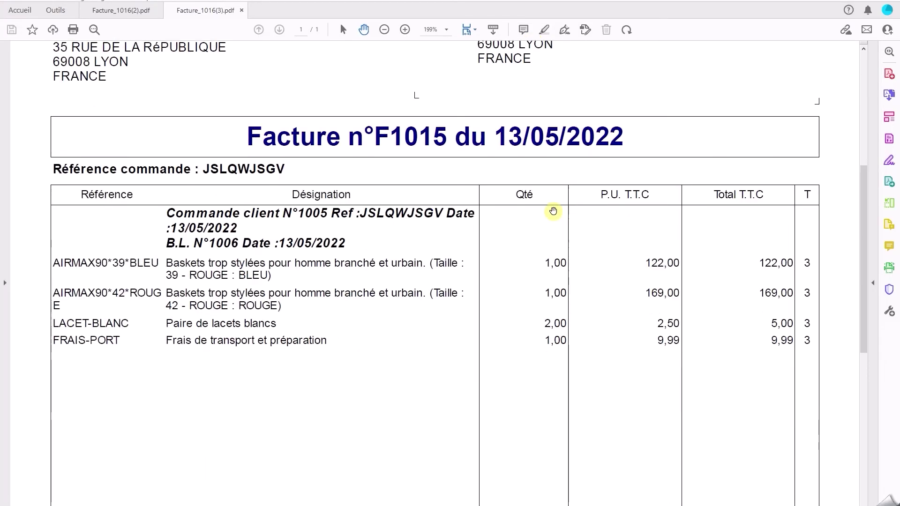
{"action": "scroll", "coordinate": [553, 211], "scroll_direction": "down", "scroll_amount": 8}
{"action": "scroll", "coordinate": [553, 212], "scroll_direction": "up", "scroll_amount": 3}
{"action": "scroll", "coordinate": [554, 212], "scroll_direction": "up", "scroll_amount": 5}
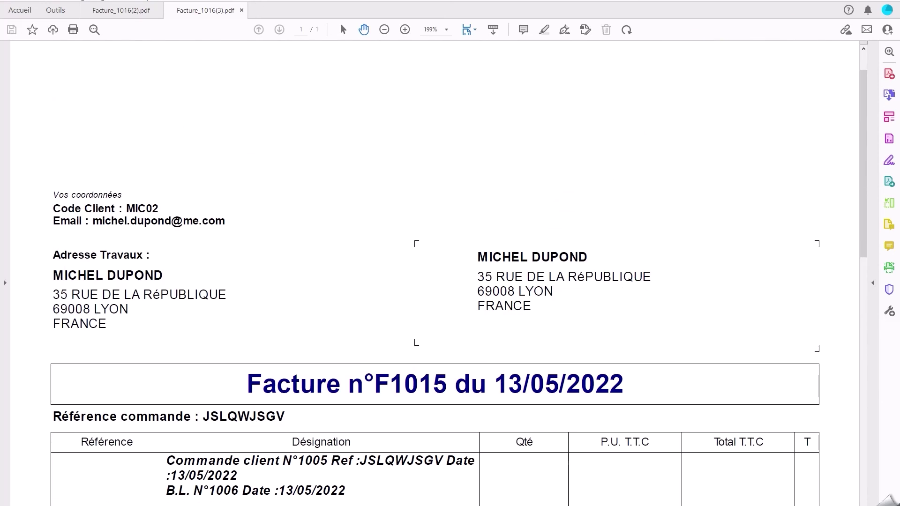
{"action": "key", "text": "alt+F4"}
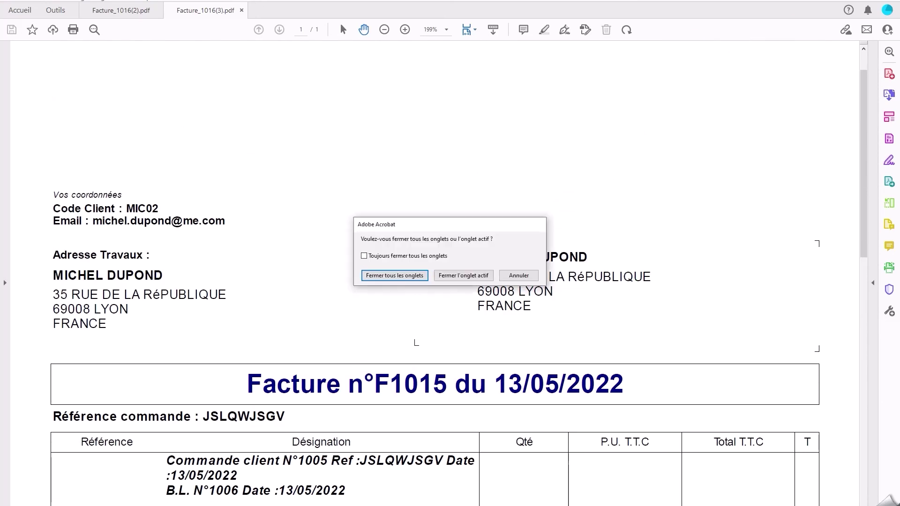
{"action": "left_click", "coordinate": [428, 277]}
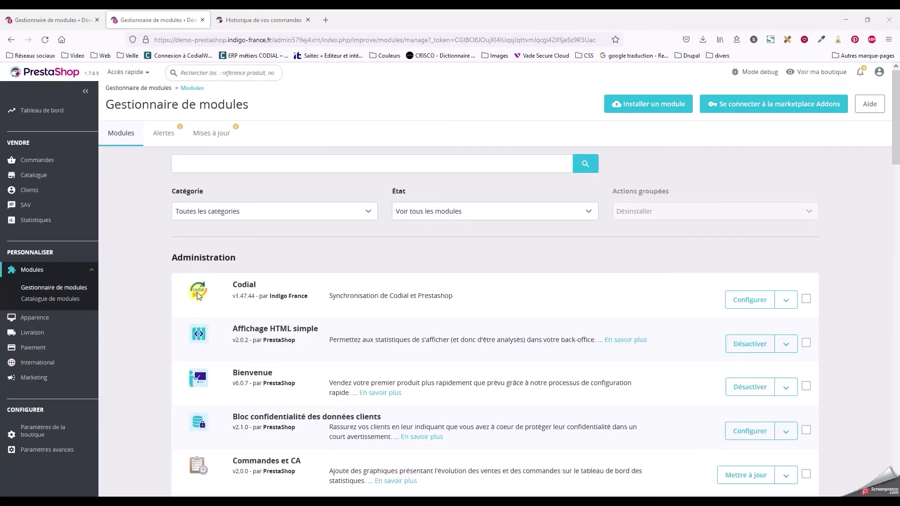
Open the Codial module's configuration in PrestaShop and examine its export parameters and attribute separator options
{"action": "left_click", "coordinate": [746, 309]}
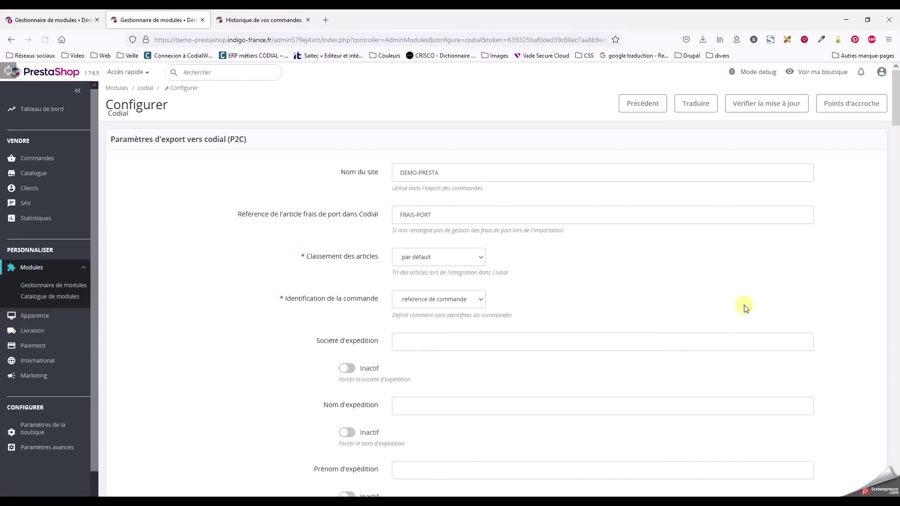
{"action": "scroll", "coordinate": [202, 185], "scroll_direction": "down", "scroll_amount": 10}
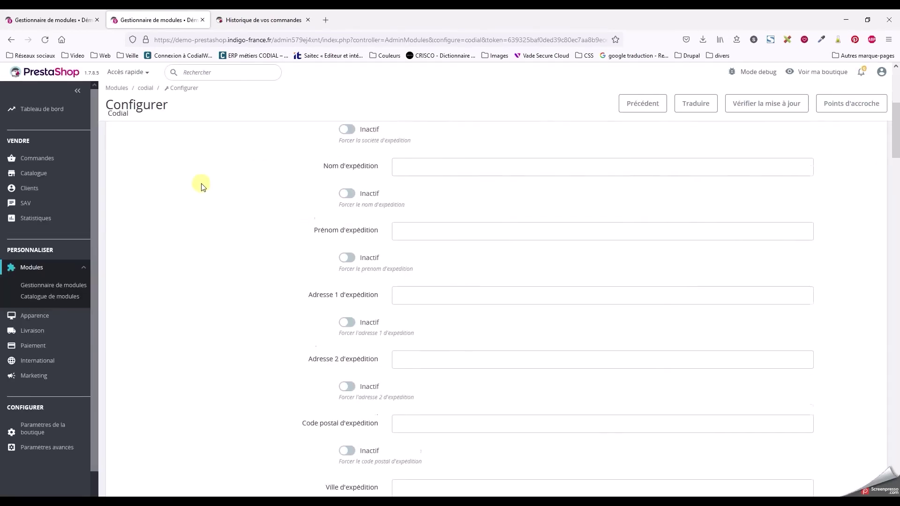
{"action": "scroll", "coordinate": [201, 185], "scroll_direction": "down", "scroll_amount": 15}
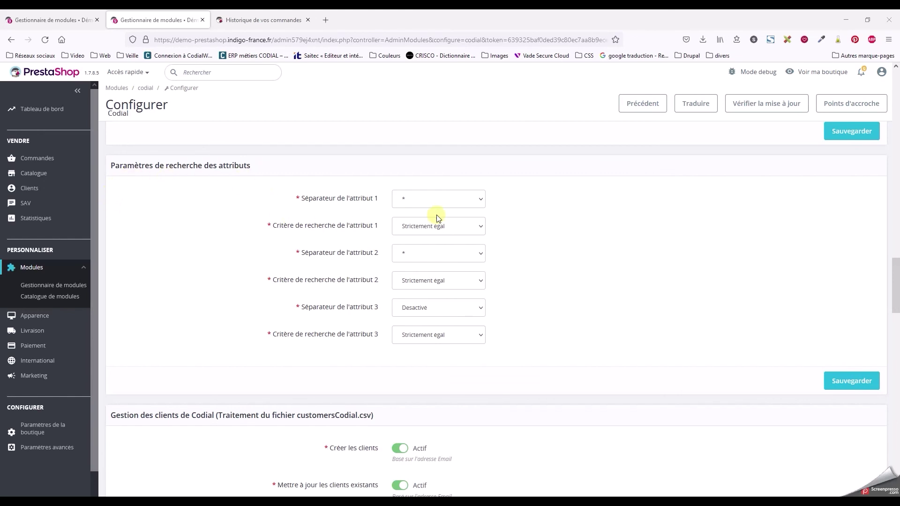
{"action": "left_click", "coordinate": [481, 202]}
{"action": "left_click", "coordinate": [480, 204]}
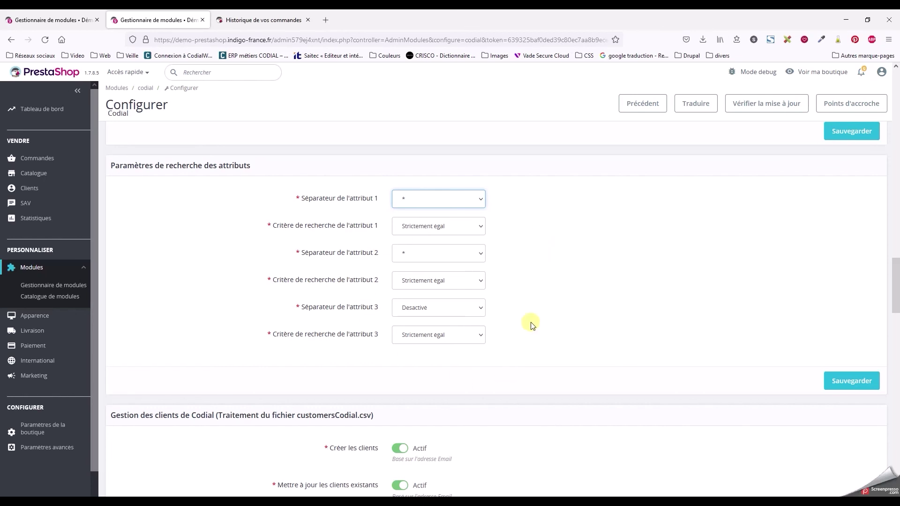
Examine the Codial module's settings for customer management, product import from ART_.XML, and Codial invoices
{"action": "scroll", "coordinate": [202, 188], "scroll_direction": "down", "scroll_amount": 5}
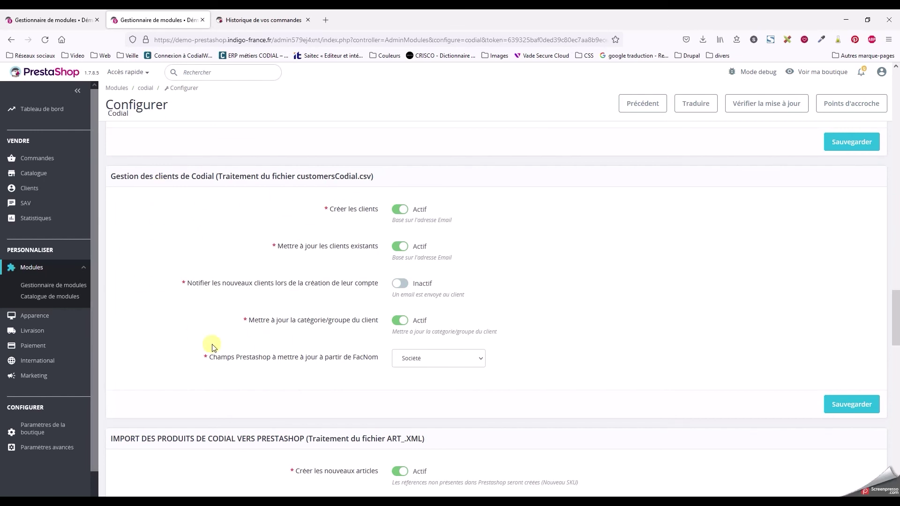
{"action": "scroll", "coordinate": [212, 347], "scroll_direction": "down", "scroll_amount": 6}
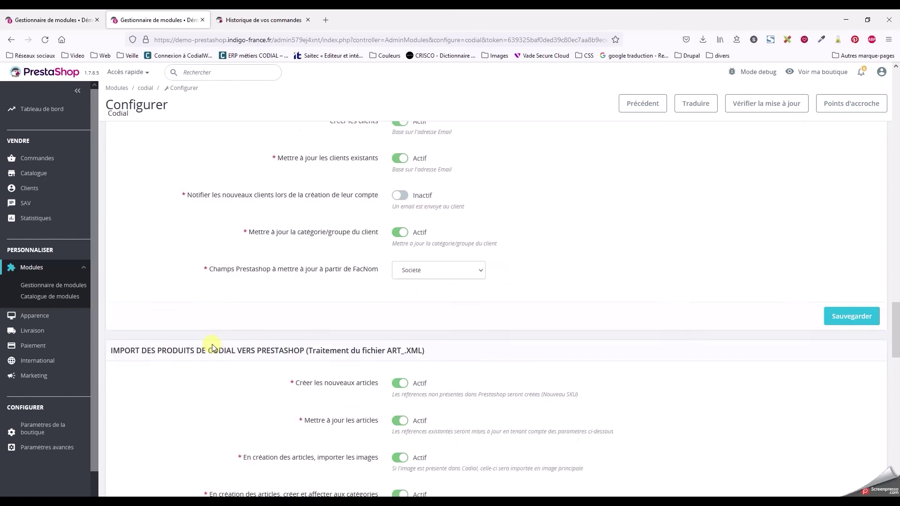
{"action": "scroll", "coordinate": [212, 347], "scroll_direction": "up", "scroll_amount": 1}
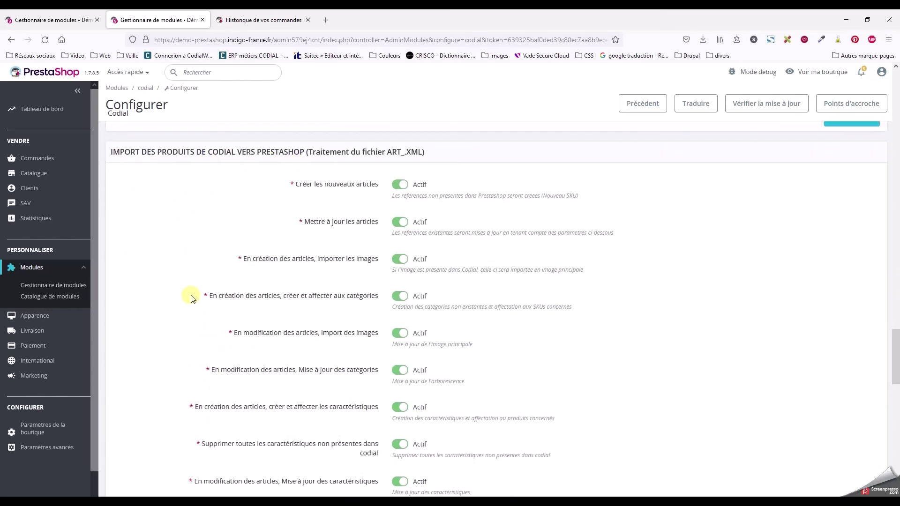
{"action": "scroll", "coordinate": [166, 436], "scroll_direction": "down", "scroll_amount": 2}
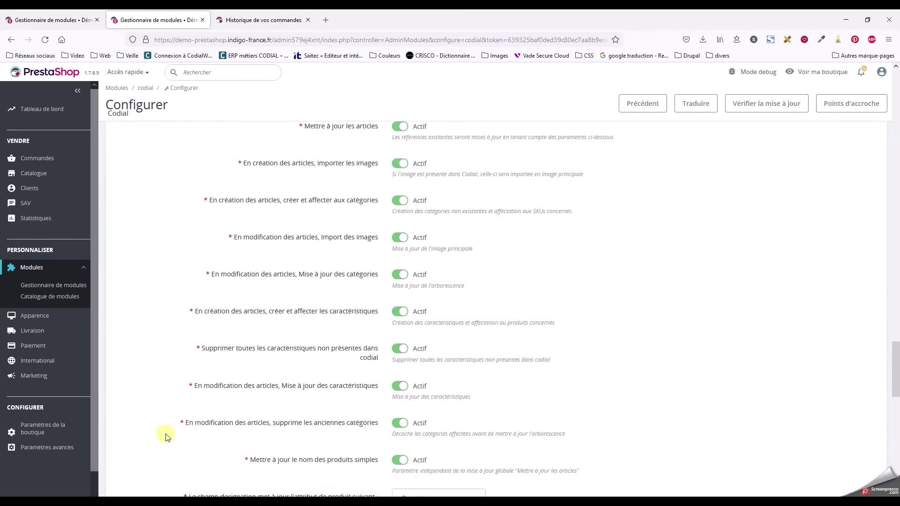
{"action": "scroll", "coordinate": [167, 436], "scroll_direction": "down", "scroll_amount": 2}
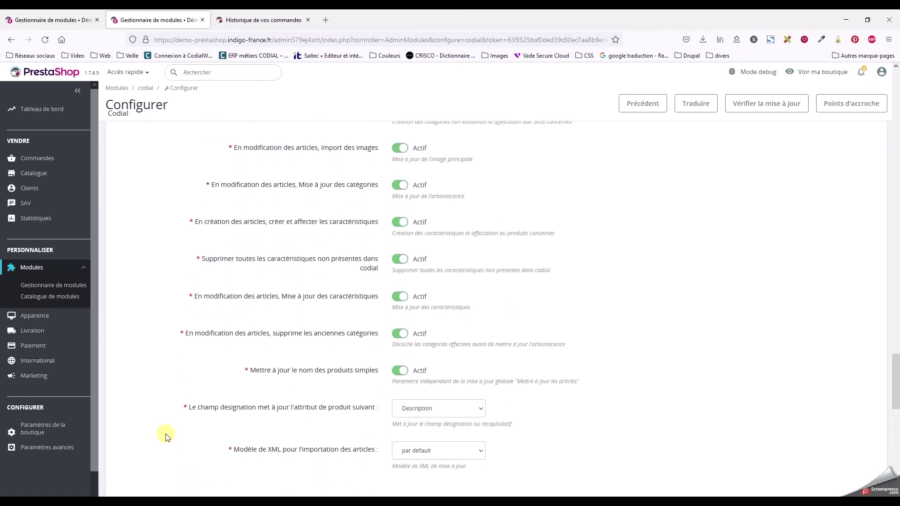
{"action": "scroll", "coordinate": [166, 436], "scroll_direction": "down", "scroll_amount": 1}
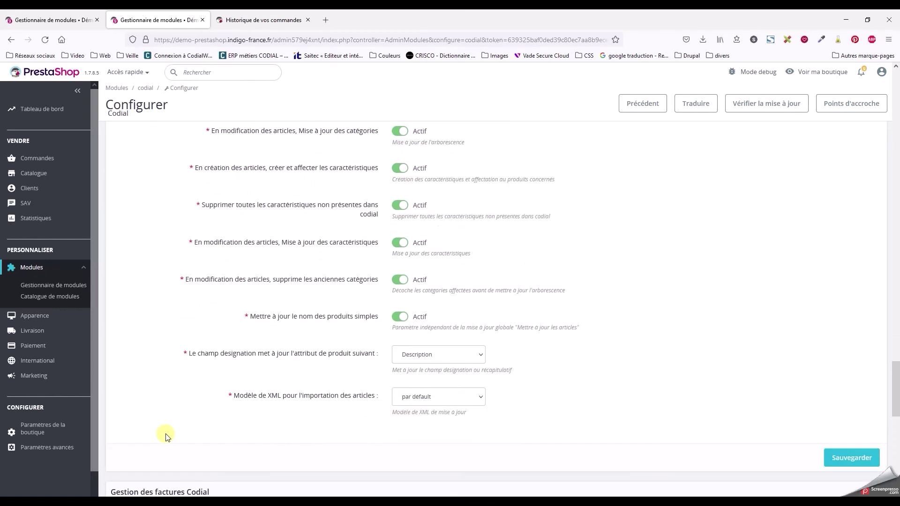
{"action": "scroll", "coordinate": [166, 436], "scroll_direction": "down", "scroll_amount": 9}
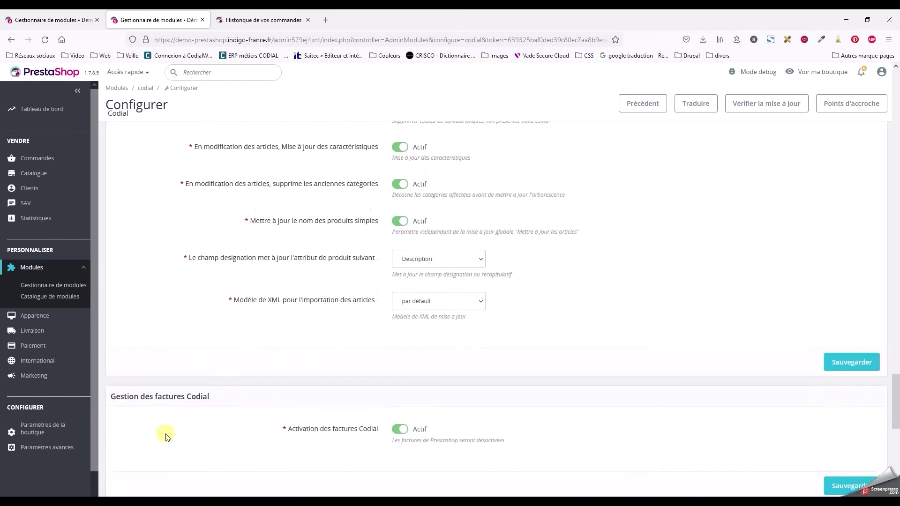
{"action": "scroll", "coordinate": [167, 436], "scroll_direction": "down", "scroll_amount": 1}
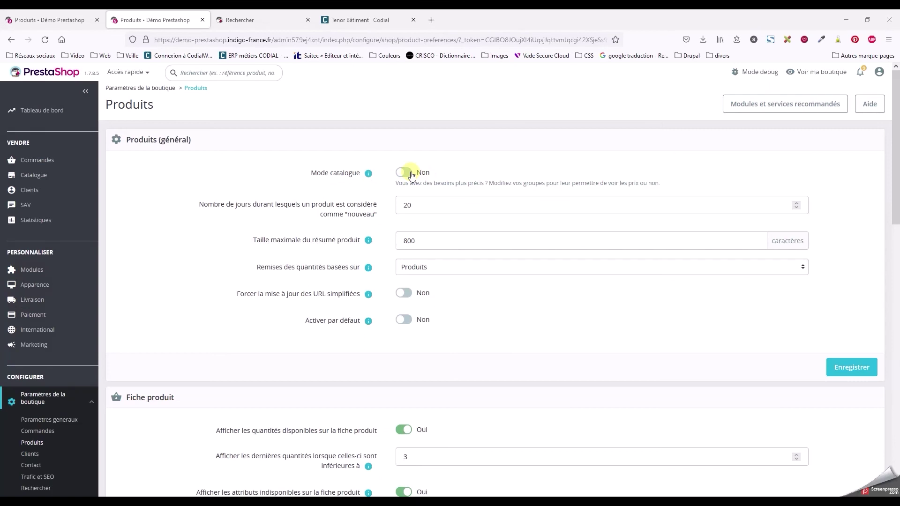
Enable and save catalogue mode in the shop's product settings, and view the Paire de lacets noirs page in the storefront
{"action": "left_click", "coordinate": [411, 174]}
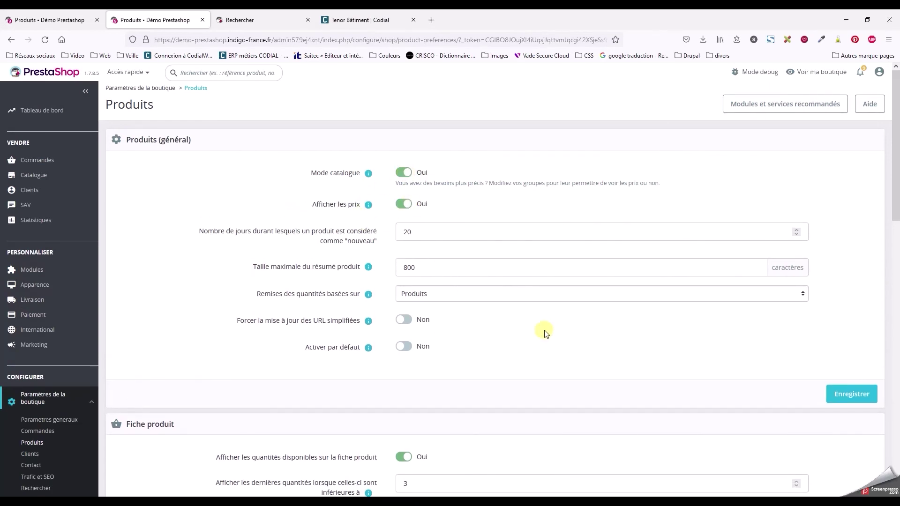
{"action": "left_click", "coordinate": [852, 394]}
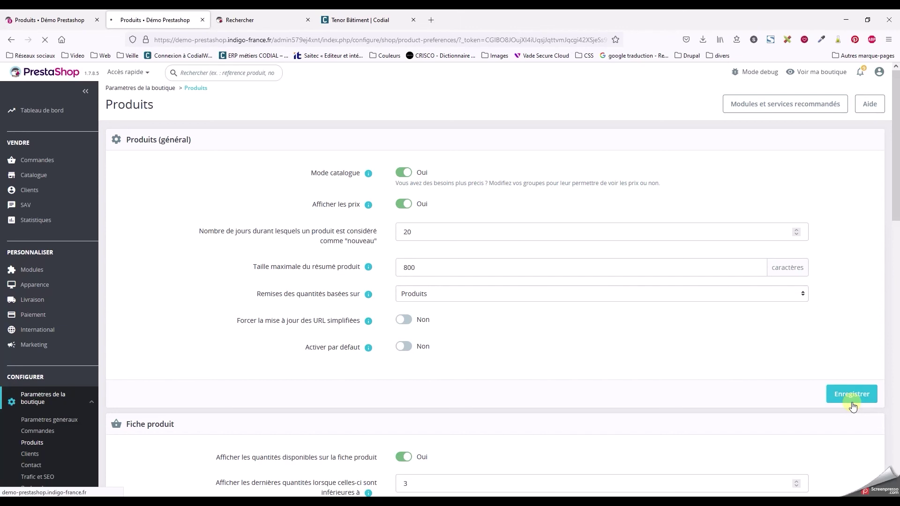
{"action": "left_click", "coordinate": [274, 18]}
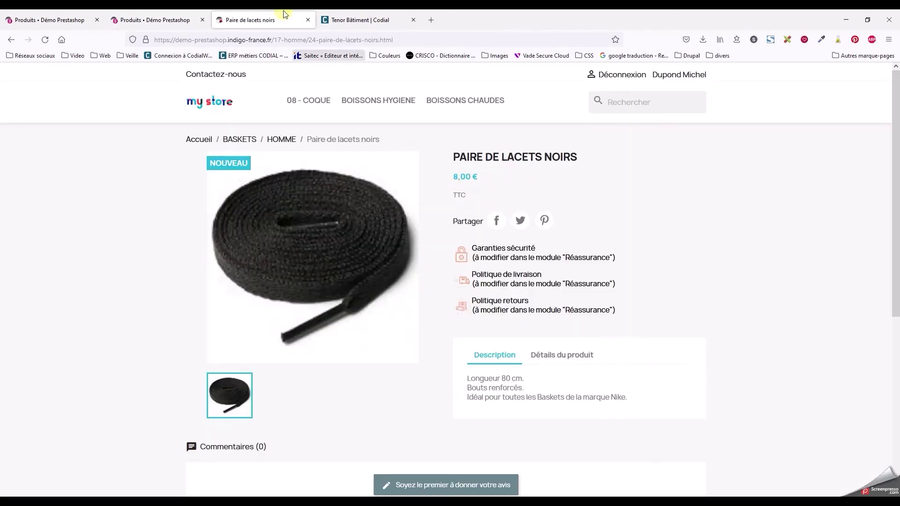
Disable price display for catalogue mode, save the product settings, and reload the Paire de lacets noirs page in the storefront
{"action": "left_click", "coordinate": [127, 22]}
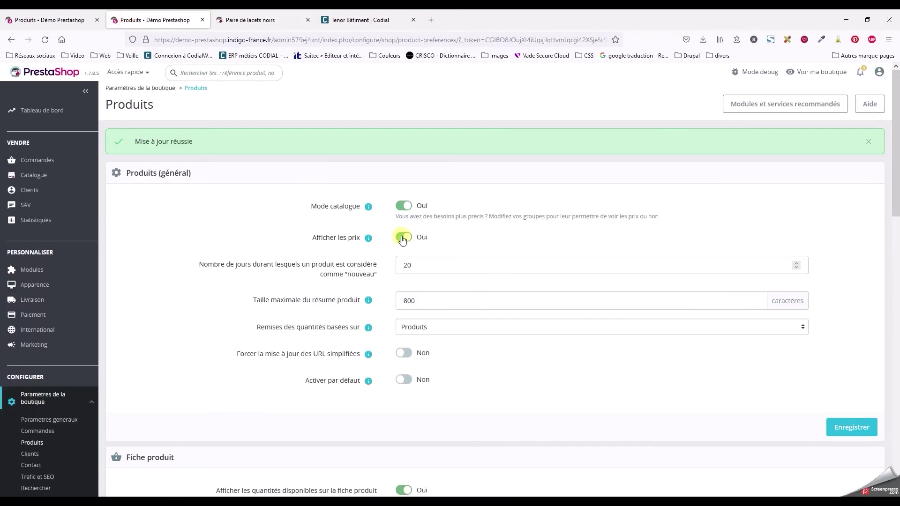
{"action": "left_click", "coordinate": [844, 433]}
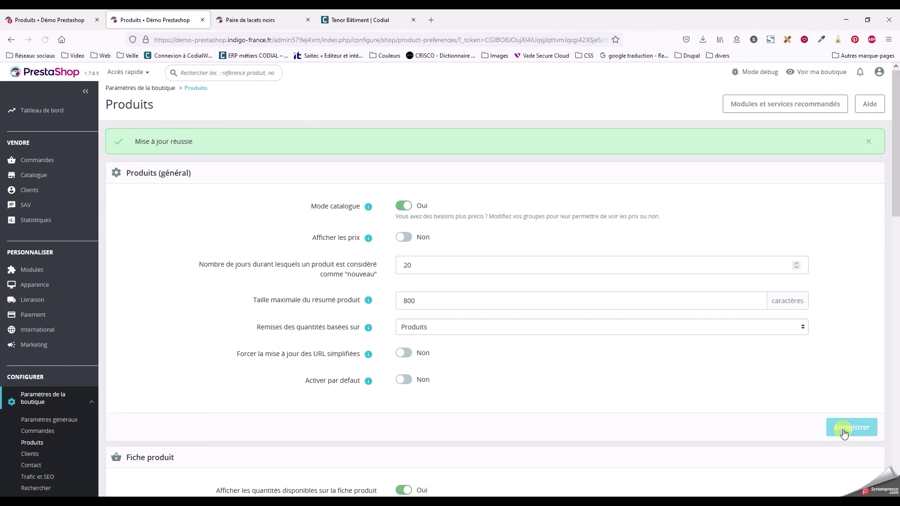
{"action": "left_click", "coordinate": [280, 21]}
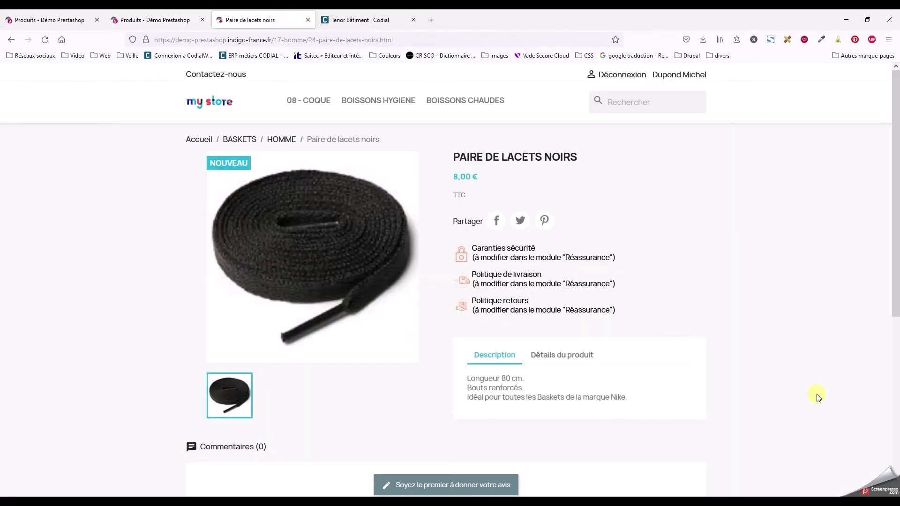
{"action": "left_click", "coordinate": [45, 40]}
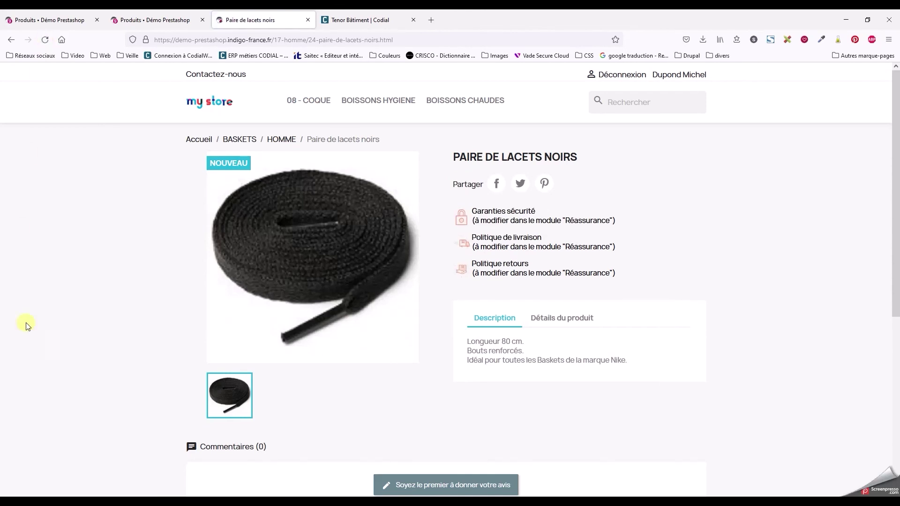